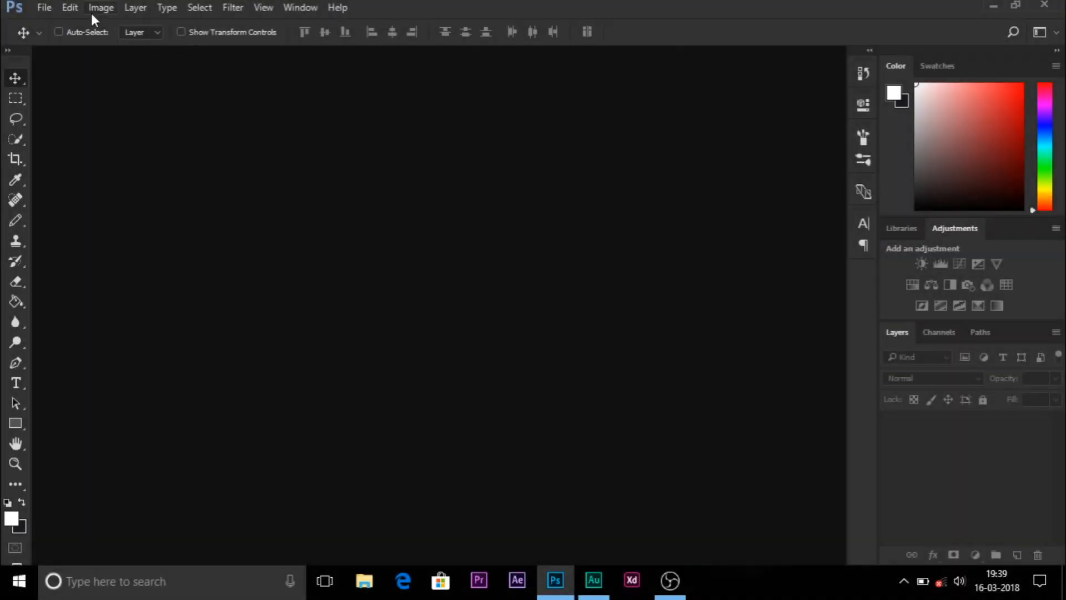
- Create a new 192 × 108 pixel RGB document at 300 pixels/inch with transparent background contents
left_click(45, 7)
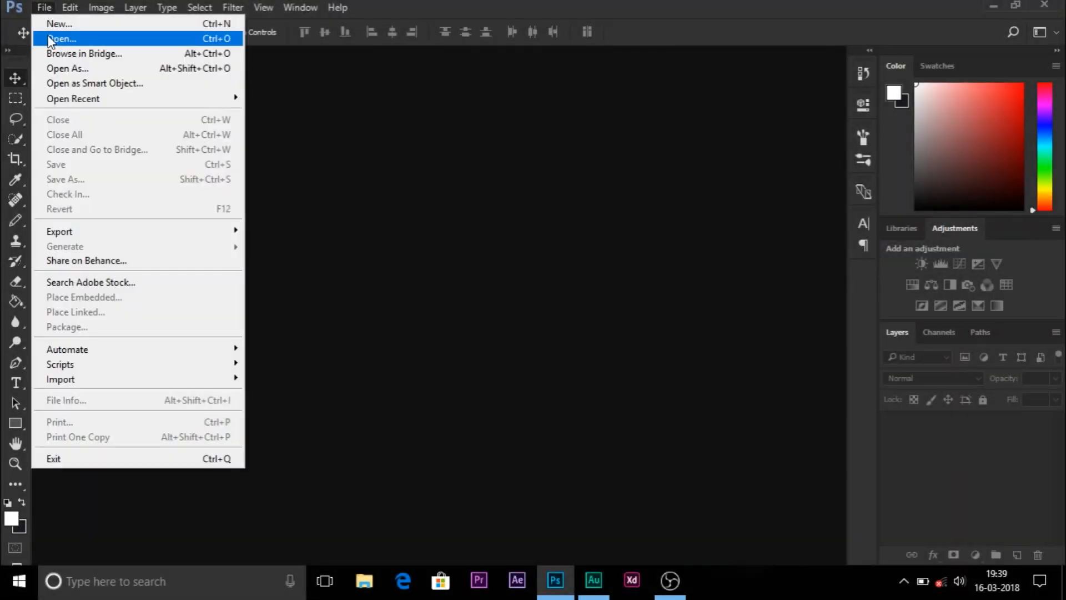
left_click(53, 24)
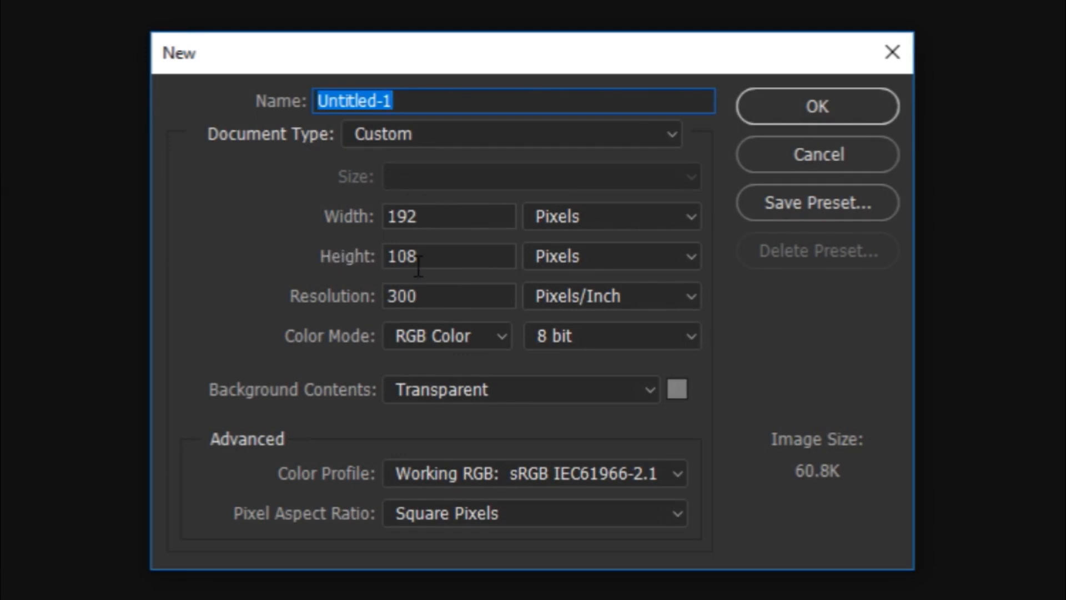
left_click_drag(418, 303, 347, 297)
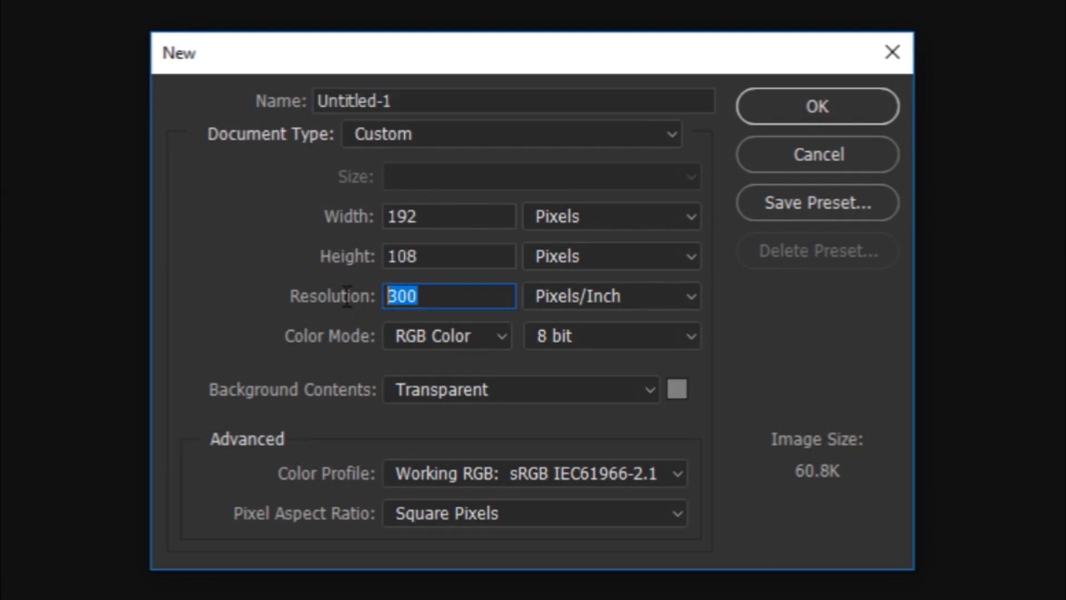
left_click(440, 390)
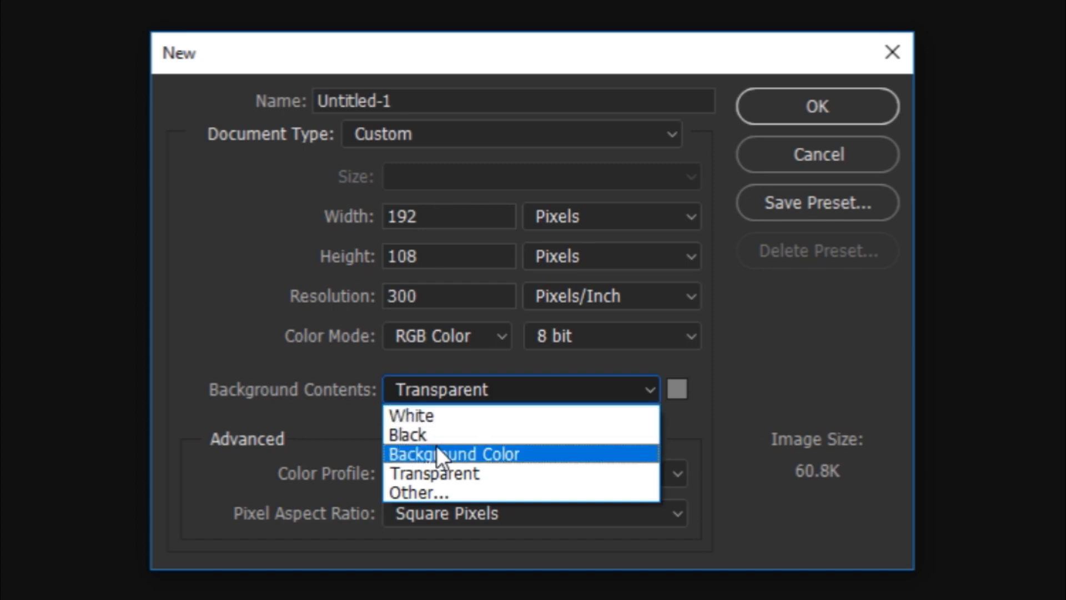
left_click(460, 473)
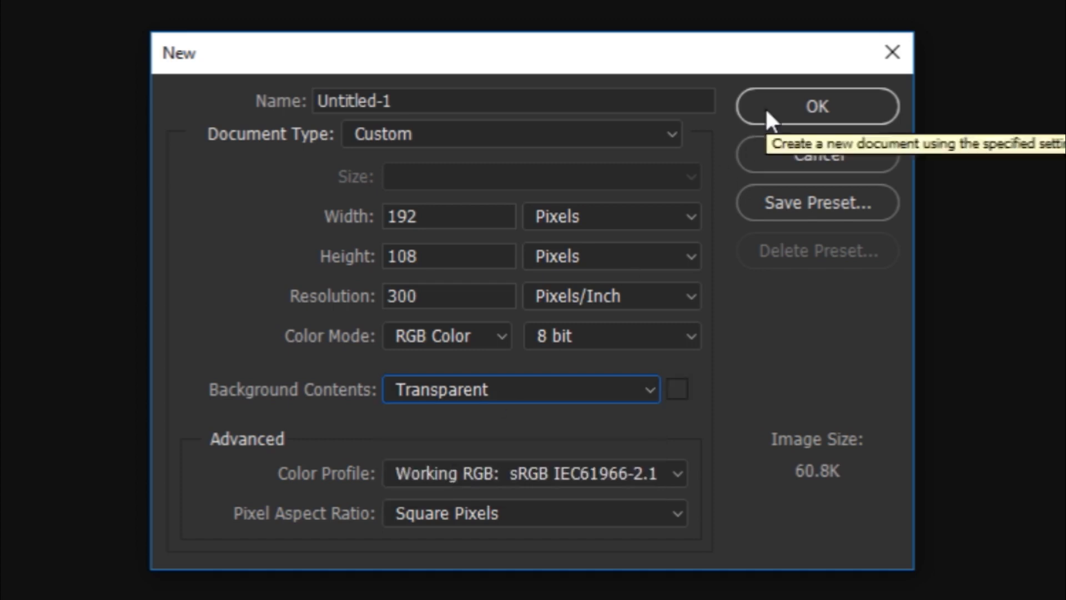
left_click(765, 108)
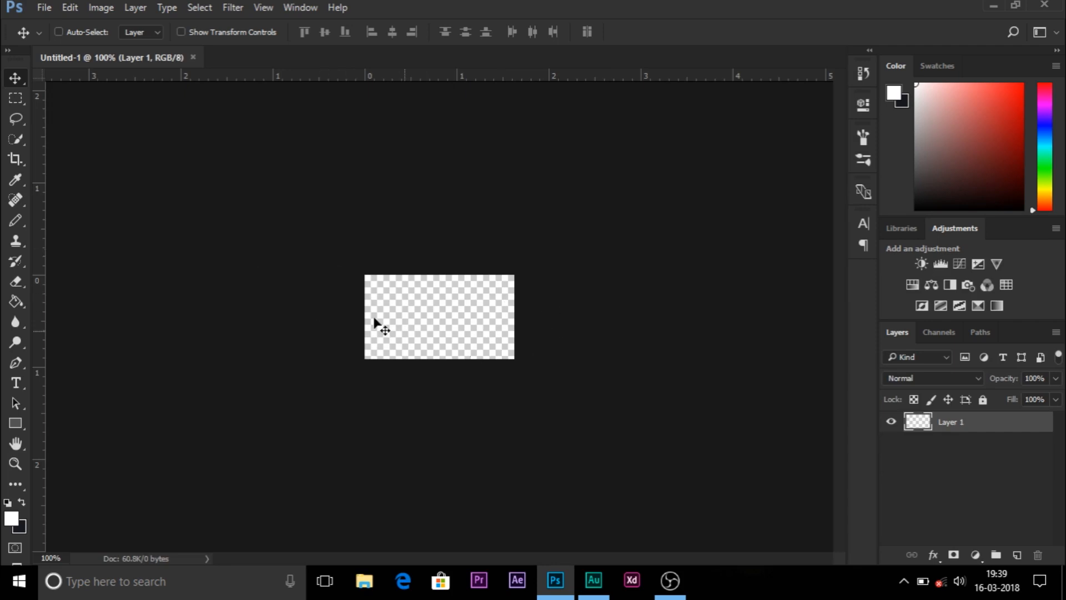
- Add a Solid Color fill layer in dark grey #4f4f4f covering the canvas
key("ctrl+plus")
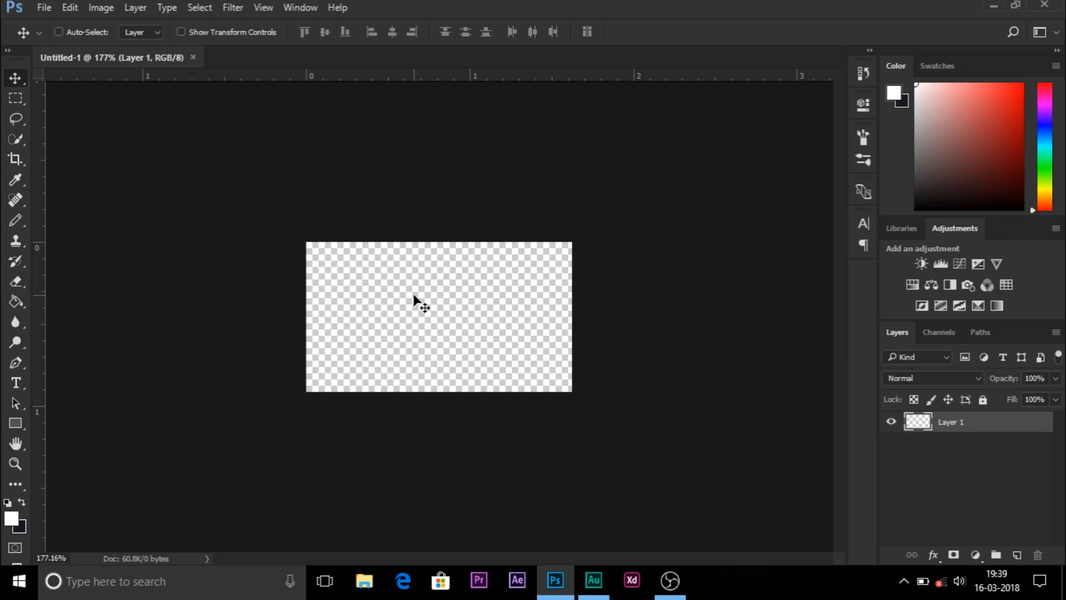
key("ctrl+plus")
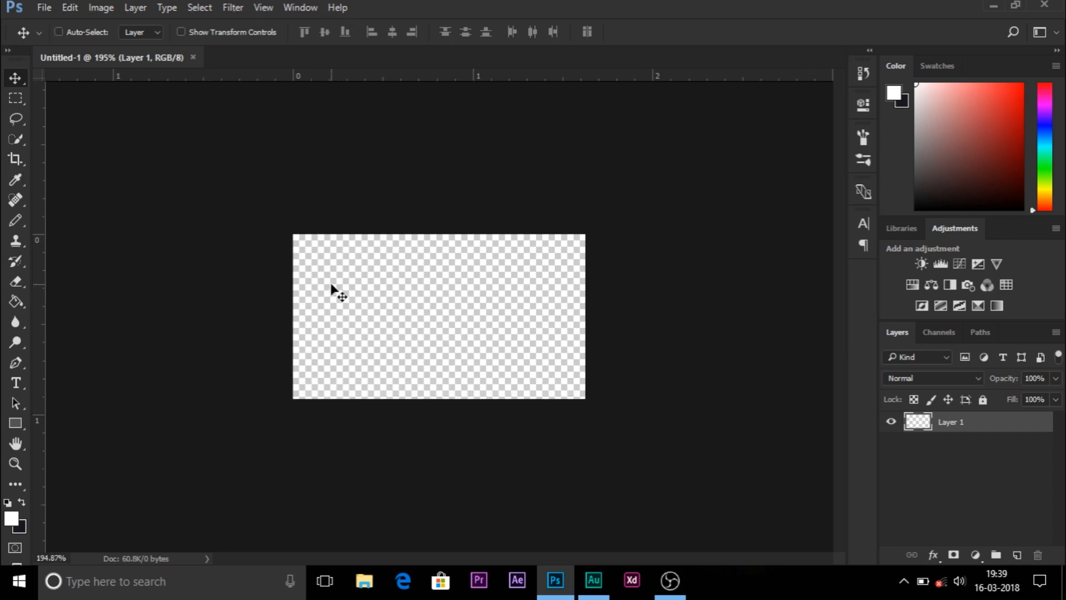
key("ctrl+plus")
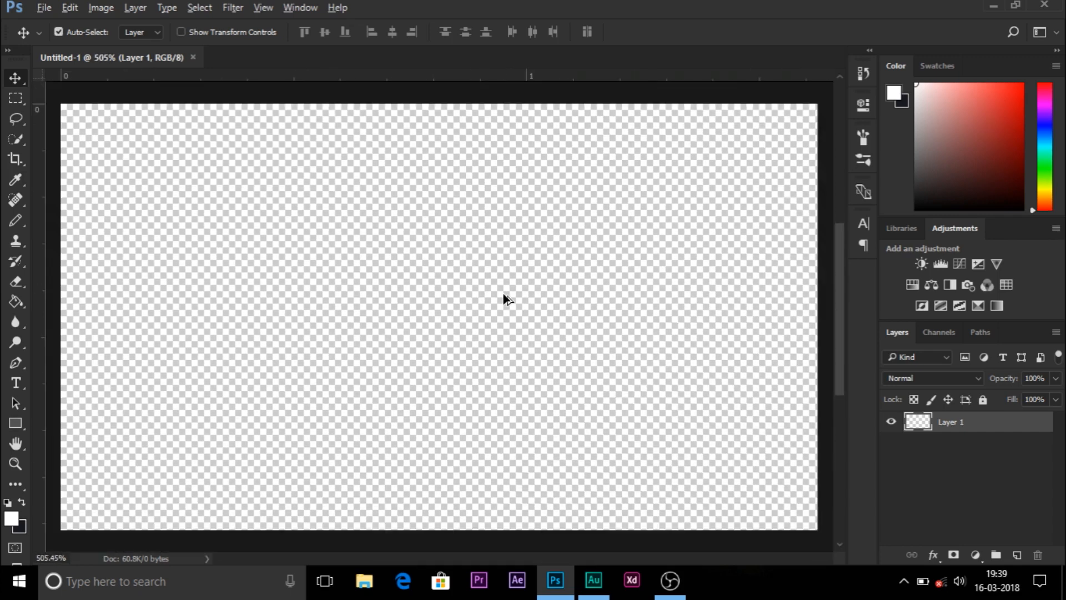
left_click(976, 554)
left_click(881, 525)
left_click(975, 555)
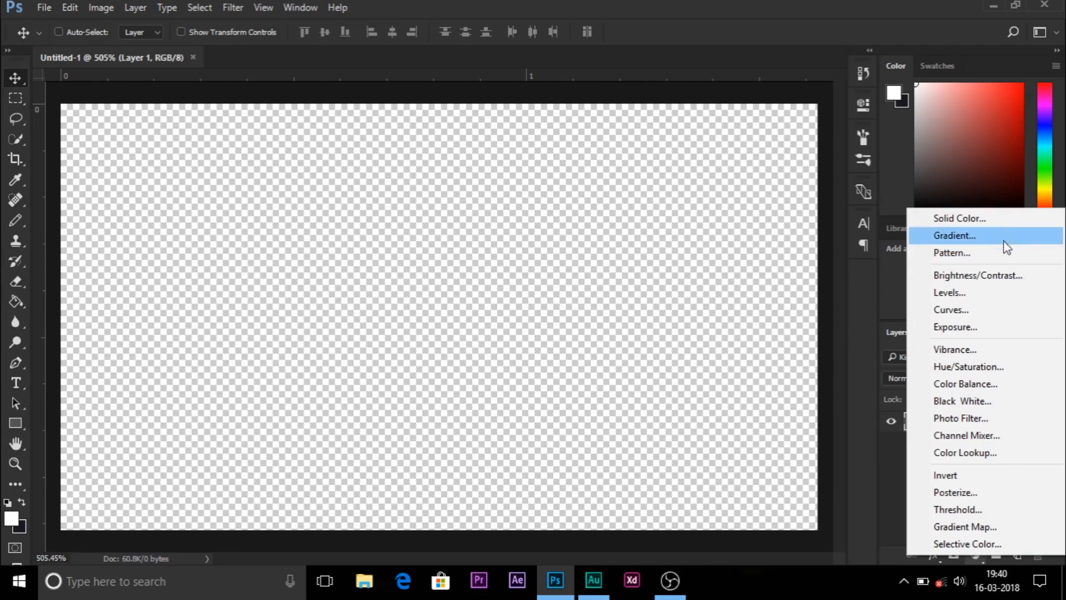
left_click(1001, 221)
left_click_drag(445, 245, 333, 268)
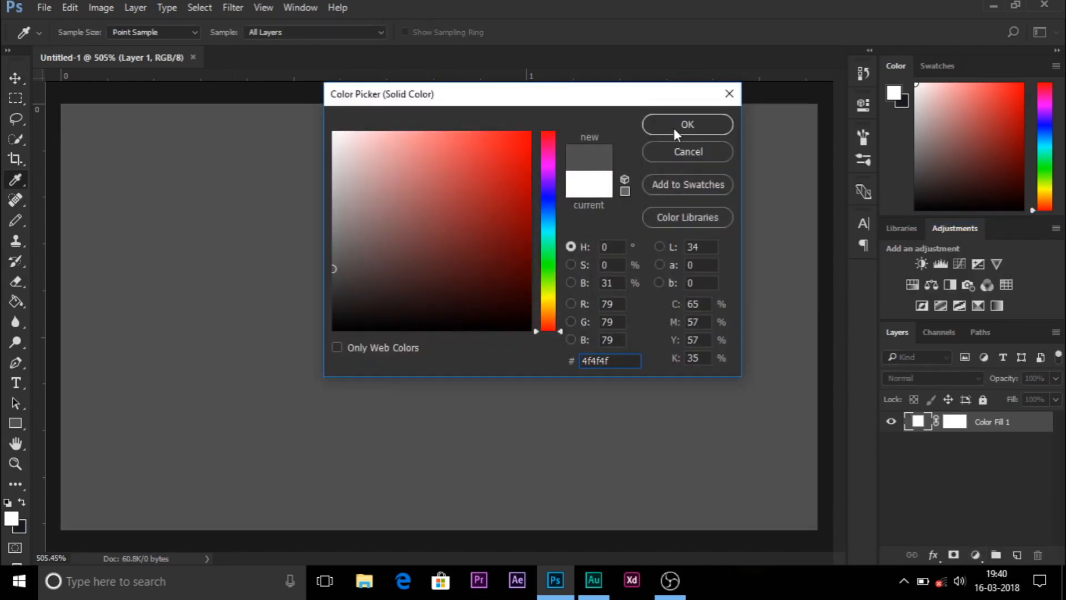
left_click(674, 128)
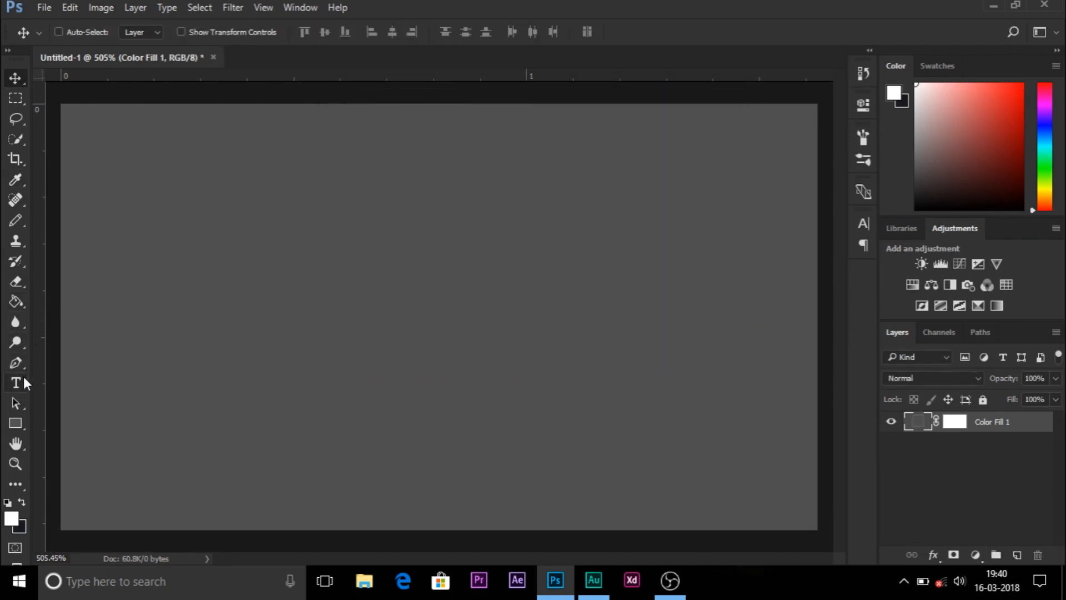
- Add a new layer and draw a white vertical line on it with the 1 px Pencil tool as a letter A's left leg
left_click(1016, 555)
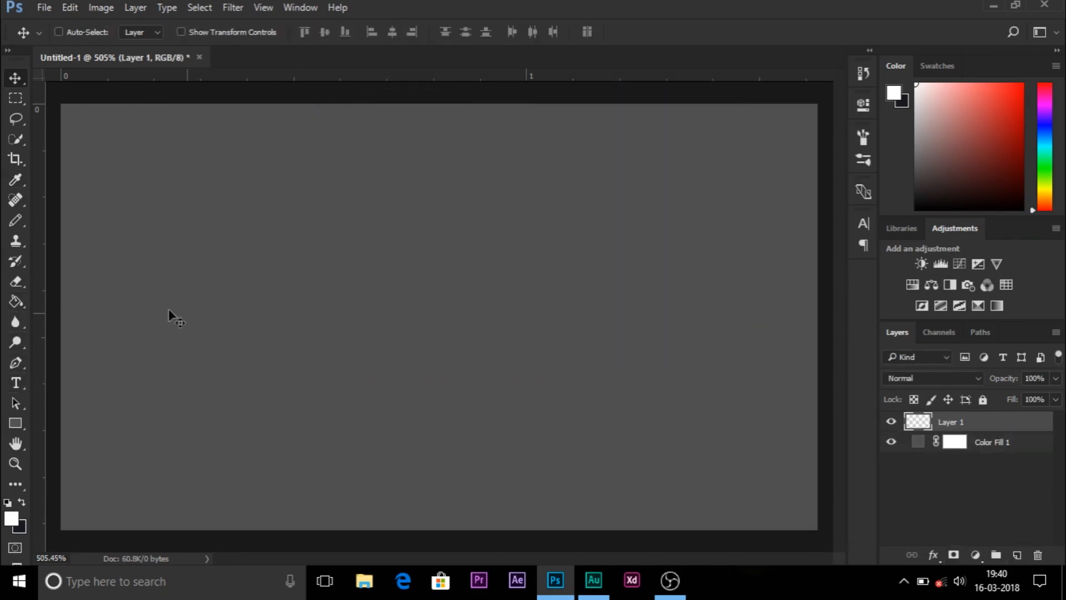
left_click(15, 222)
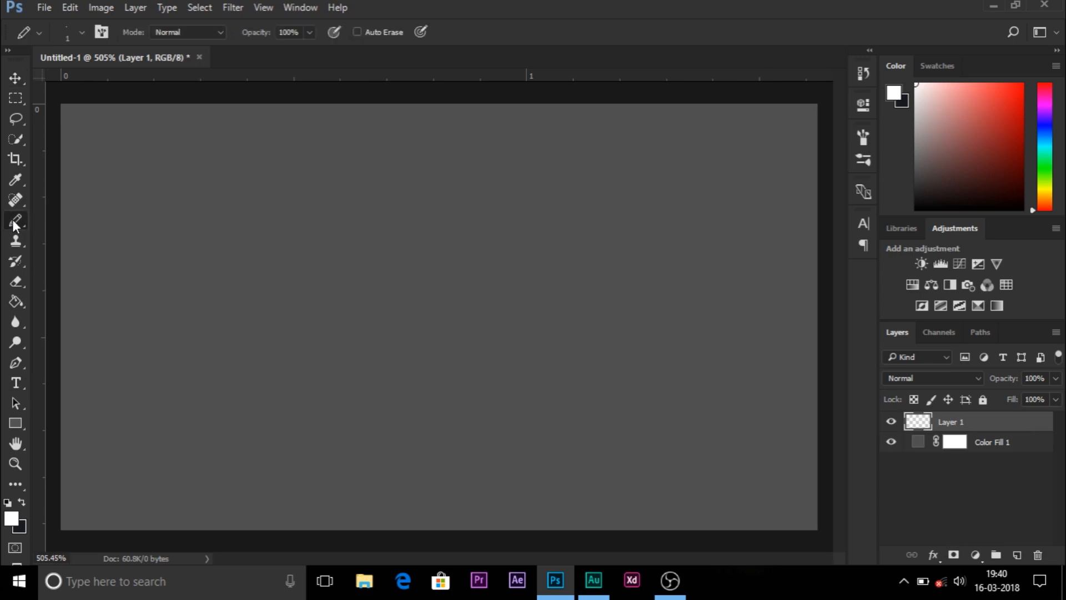
right_click(15, 224)
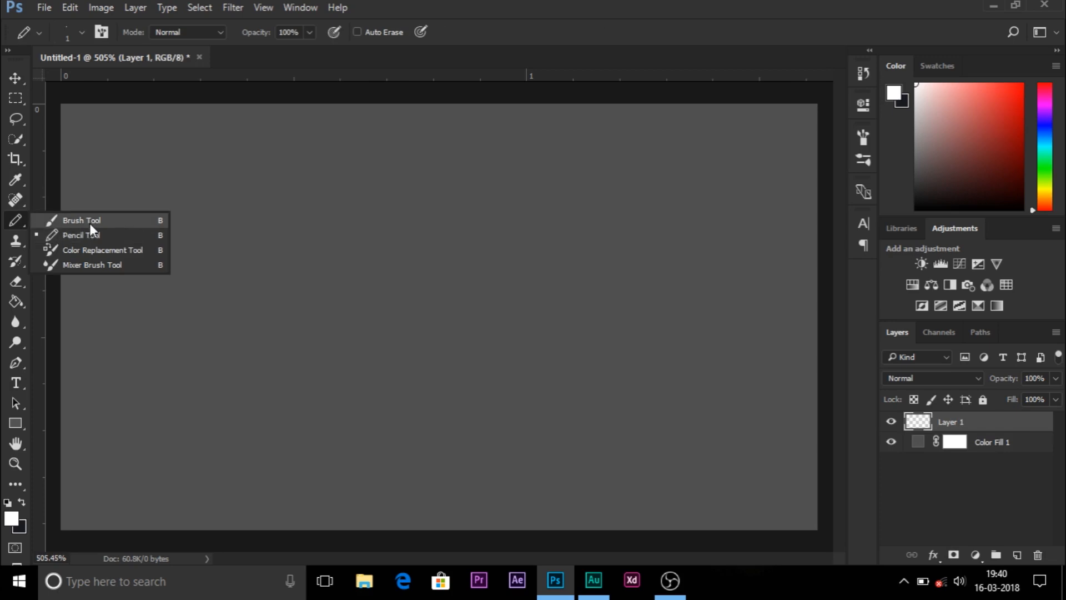
left_click(85, 238)
scroll(228, 252, "up", 3)
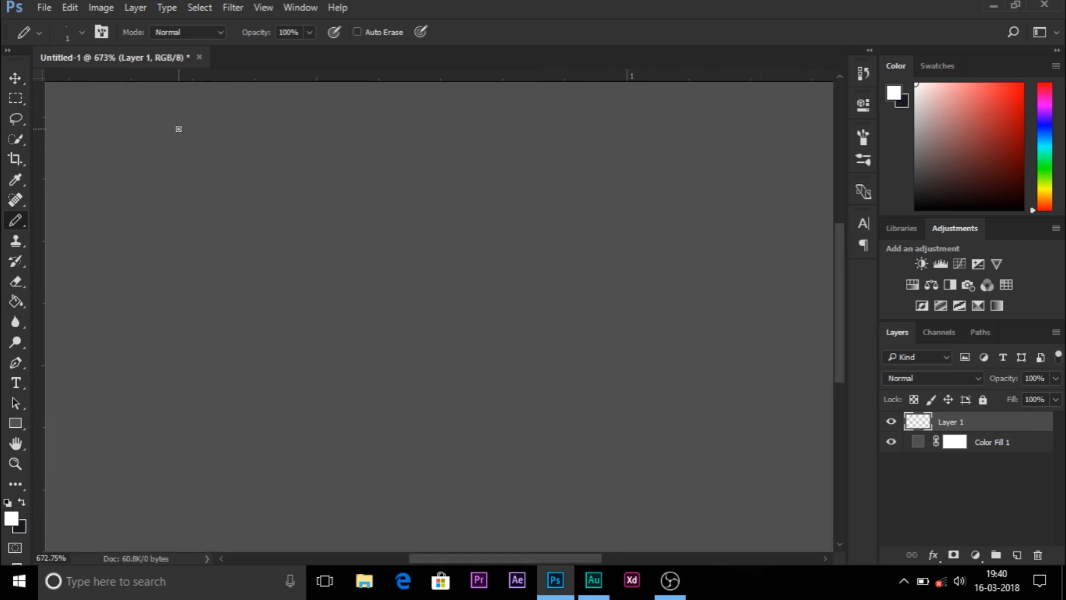
left_click(83, 32)
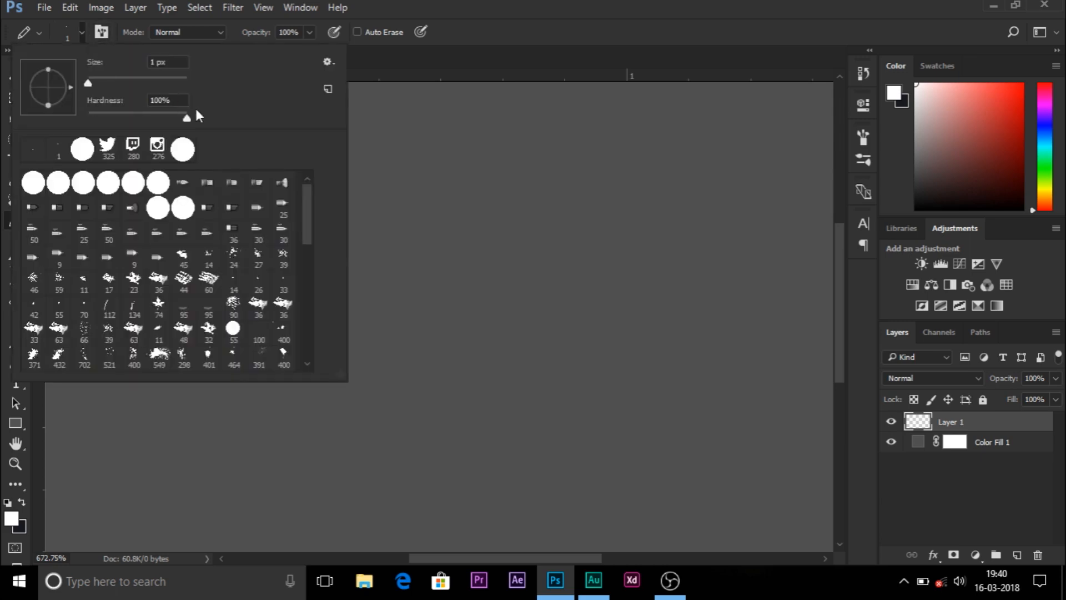
left_click(353, 2)
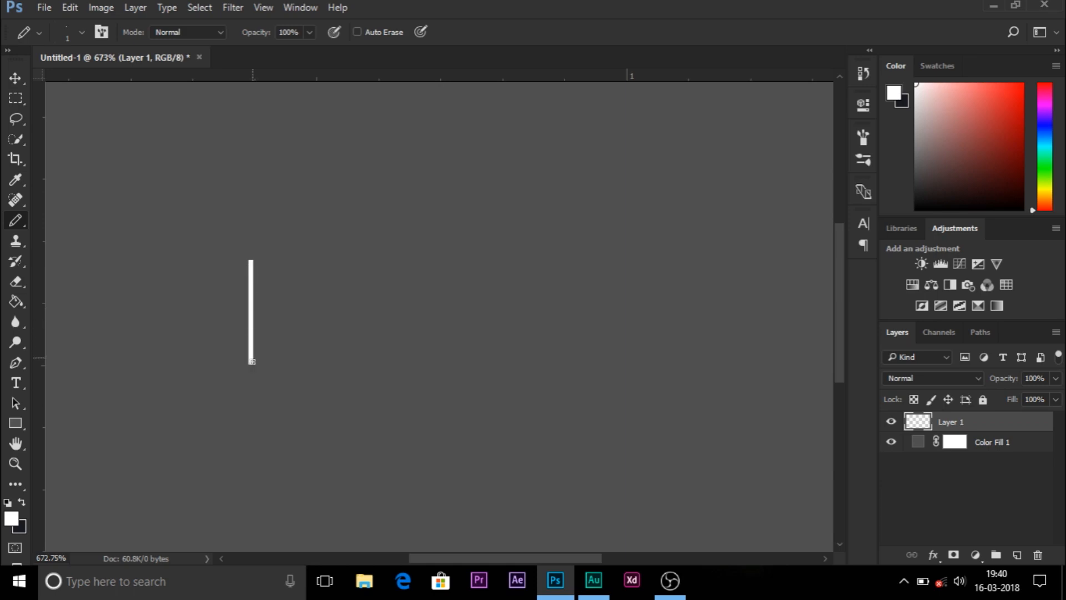
left_click_drag(252, 381, 254, 385)
left_click_drag(253, 260, 293, 266)
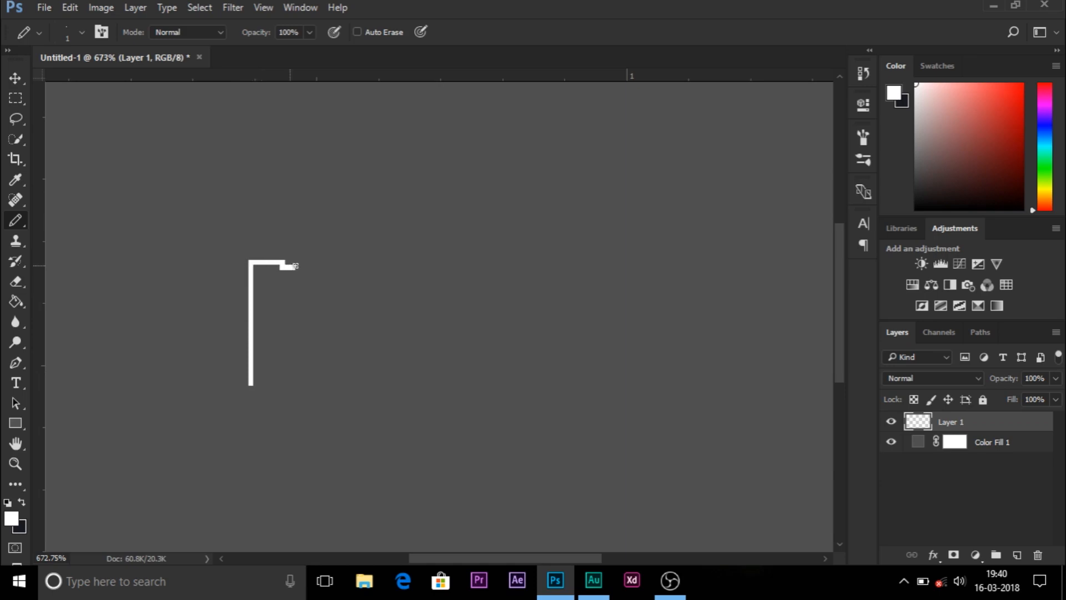
key("ctrl+z")
scroll(250, 263, "up", 3)
mouse_move(258, 265)
left_mouse_down()
mouse_move(391, 262)
mouse_move(392, 449)
left_mouse_up()
key("ctrl+z")
mouse_move(256, 265)
left_mouse_down()
mouse_move(402, 266)
mouse_move(410, 345)
left_mouse_up()
key("ctrl+z")
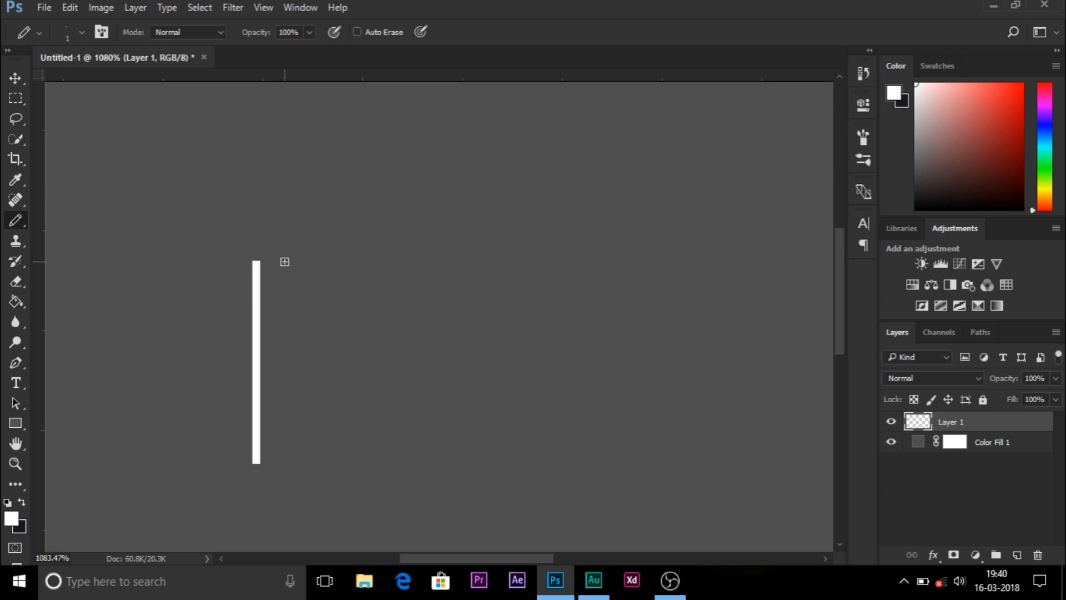
- Draw the top bar, right leg and middle crossbar of the squared letter A with white pencil lines
mouse_move(261, 267)
left_mouse_down()
mouse_move(388, 268)
mouse_move(390, 454)
left_mouse_up()
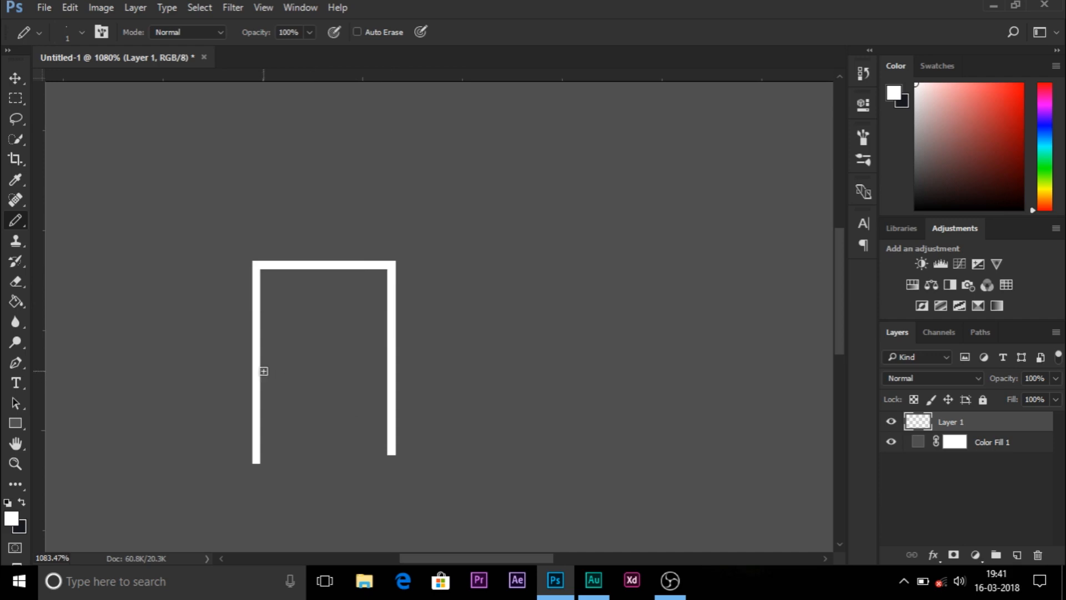
left_click_drag(255, 366, 385, 369)
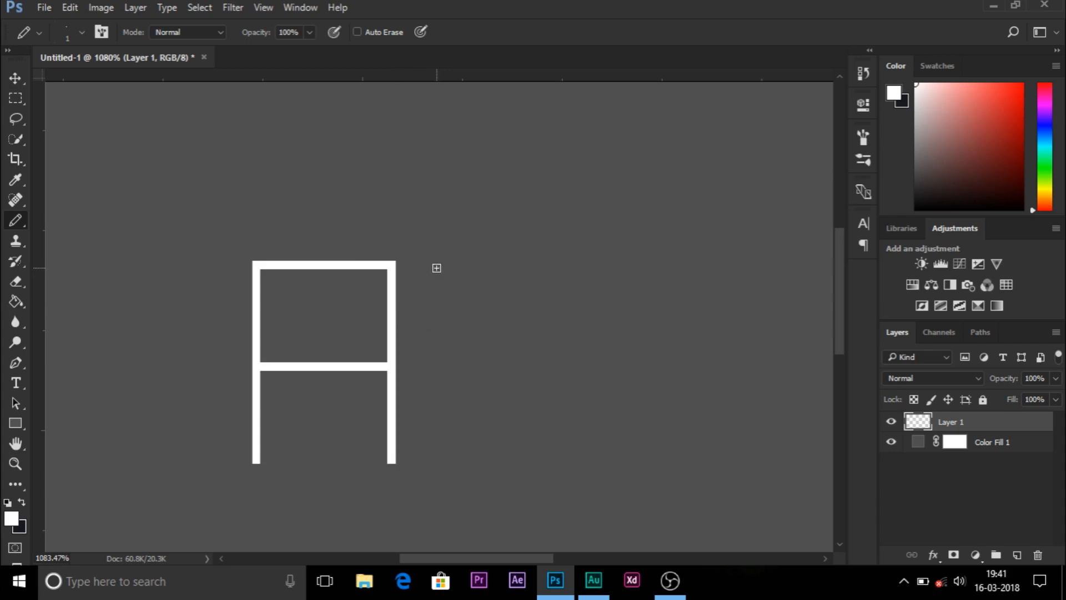
- Draw a squared letter M beside the A, with two full-height legs, a top bar and a short middle stroke
left_click_drag(488, 556, 492, 556)
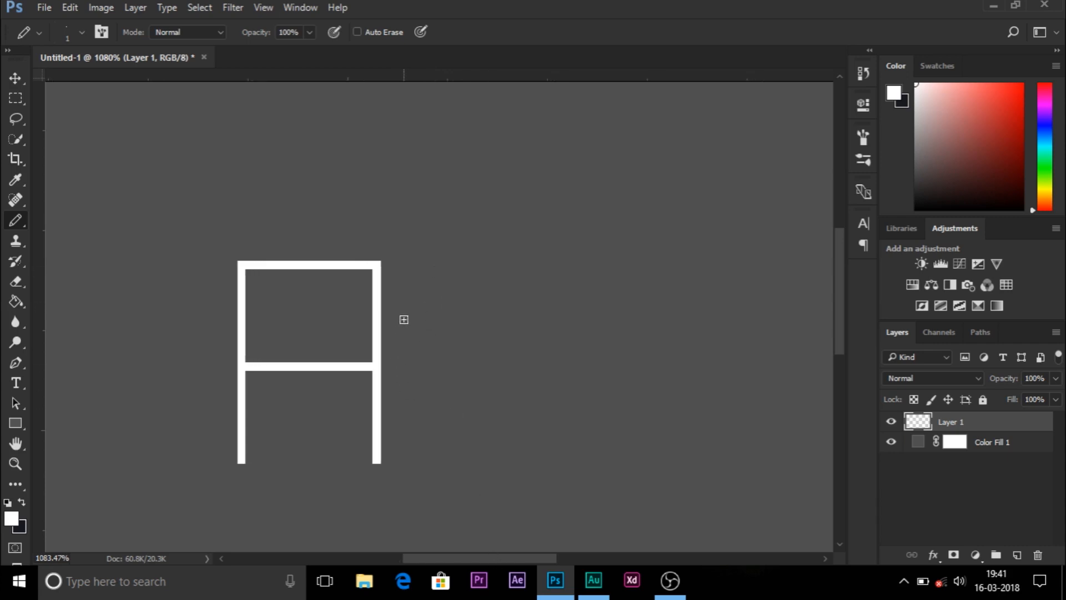
left_click_drag(402, 262, 411, 408)
key("ctrl+z")
mouse_move(426, 262)
left_mouse_down()
mouse_move(429, 455)
mouse_move(442, 264)
mouse_move(458, 264)
mouse_move(468, 342)
mouse_move(505, 265)
mouse_move(506, 358)
left_mouse_up()
key("ctrl+z")
mouse_move(506, 264)
left_mouse_down()
mouse_move(572, 264)
mouse_move(579, 276)
mouse_move(581, 461)
left_mouse_up()
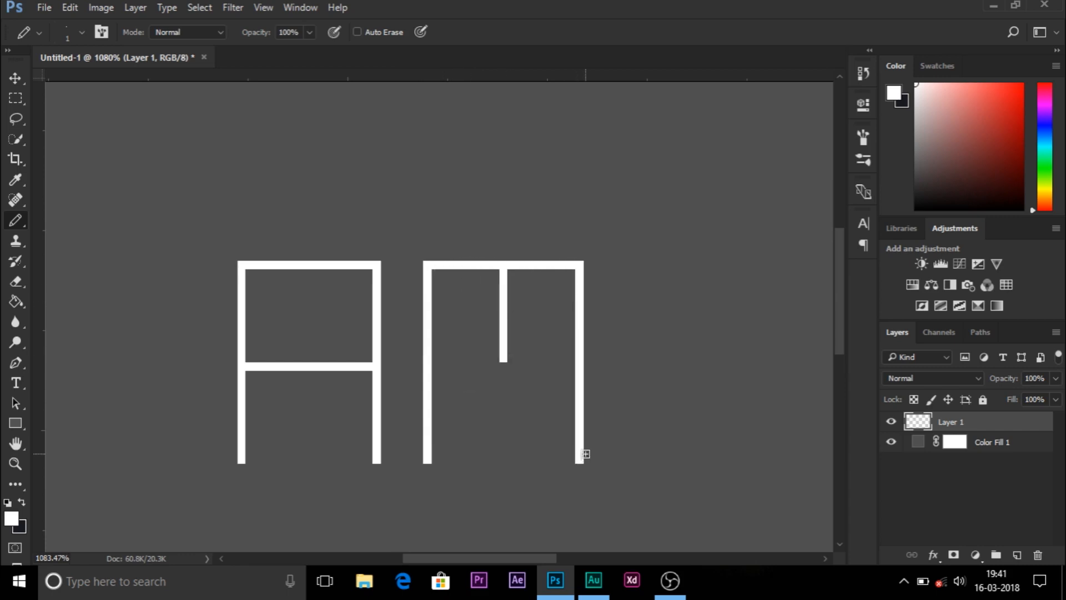
scroll(564, 419, "right", 3)
mouse_move(549, 262)
left_mouse_down()
mouse_move(544, 459)
mouse_move(547, 265)
mouse_move(671, 260)
mouse_move(670, 433)
mouse_move(676, 267)
mouse_move(682, 449)
mouse_move(656, 262)
mouse_move(672, 282)
mouse_move(686, 463)
left_mouse_up()
key("ctrl+z")
key("ctrl+z")
key("ctrl+z")
key("ctrl+z")
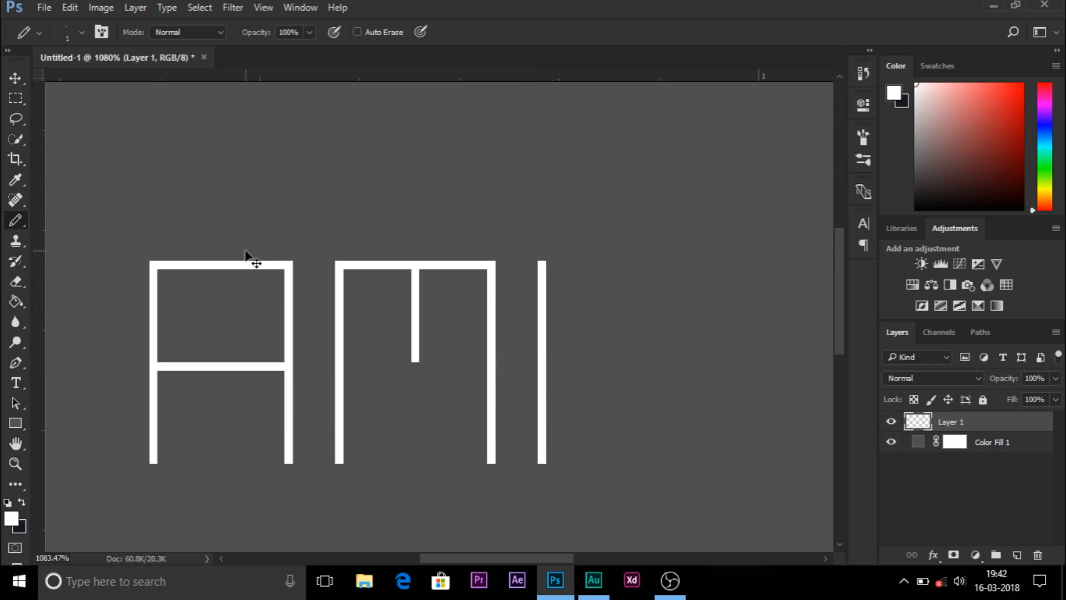
key("ctrl+alt+z")
- Copy the letter A onto its own new layer and place the copy to the right of the M
key("m")
left_click_drag(114, 216, 317, 475)
right_click(228, 342)
left_click(285, 169)
key("v")
left_click_drag(218, 299, 597, 299)
- Draw a white vertical line with the Pencil tool to the right of the second A as the left leg of an N
left_click_drag(492, 558, 518, 558)
key("b")
right_click(15, 220)
left_click(72, 235)
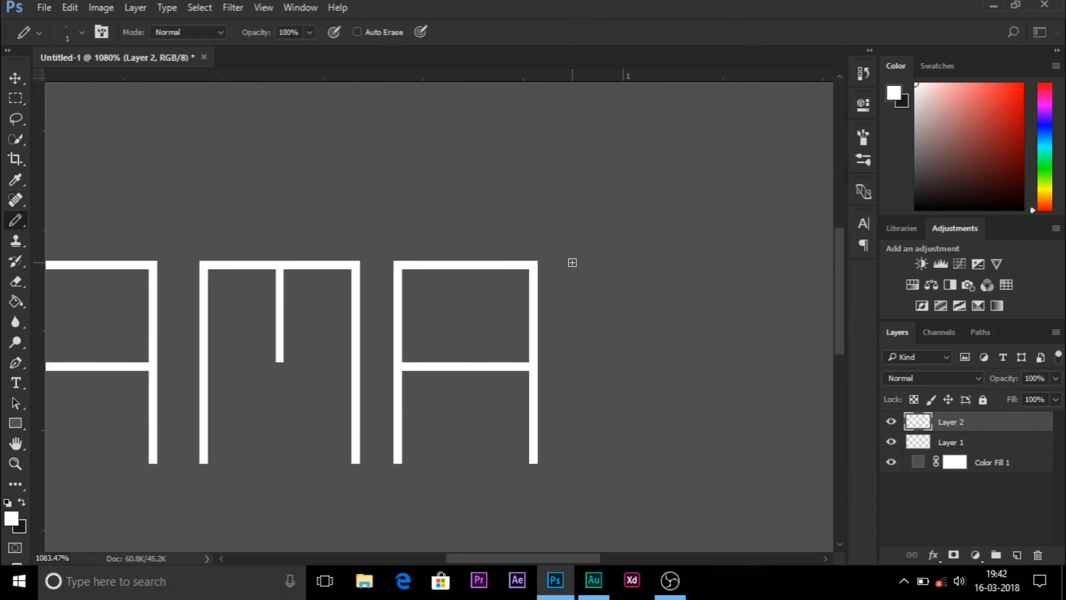
left_click_drag(575, 268, 579, 457)
mouse_move(581, 269)
left_mouse_down()
mouse_move(718, 433)
mouse_move(700, 388)
mouse_move(754, 403)
mouse_move(751, 304)
mouse_move(682, 362)
mouse_move(722, 403)
left_mouse_up()
key("ctrl+z")
key("ctrl+z")
key("ctrl+z")
mouse_move(580, 267)
left_mouse_down()
mouse_move(682, 429)
mouse_move(700, 391)
left_mouse_up()
key("ctrl+z")
- Draw the N's stepped diagonal and right leg, and clean up the pixels at their lower corner with the Eraser and Pencil tools
mouse_move(580, 266)
left_mouse_down()
mouse_move(704, 463)
mouse_move(703, 259)
left_mouse_up()
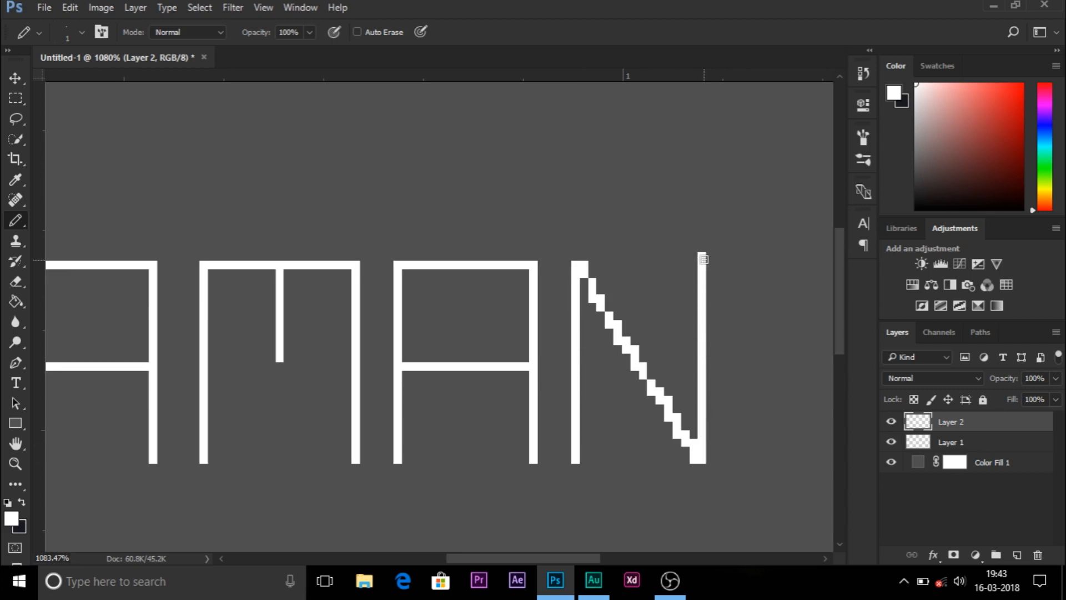
key("e")
mouse_move(704, 466)
left_mouse_down()
mouse_move(690, 447)
mouse_move(701, 464)
mouse_move(692, 465)
left_mouse_up()
key("ctrl+z")
left_click_drag(690, 462, 689, 454)
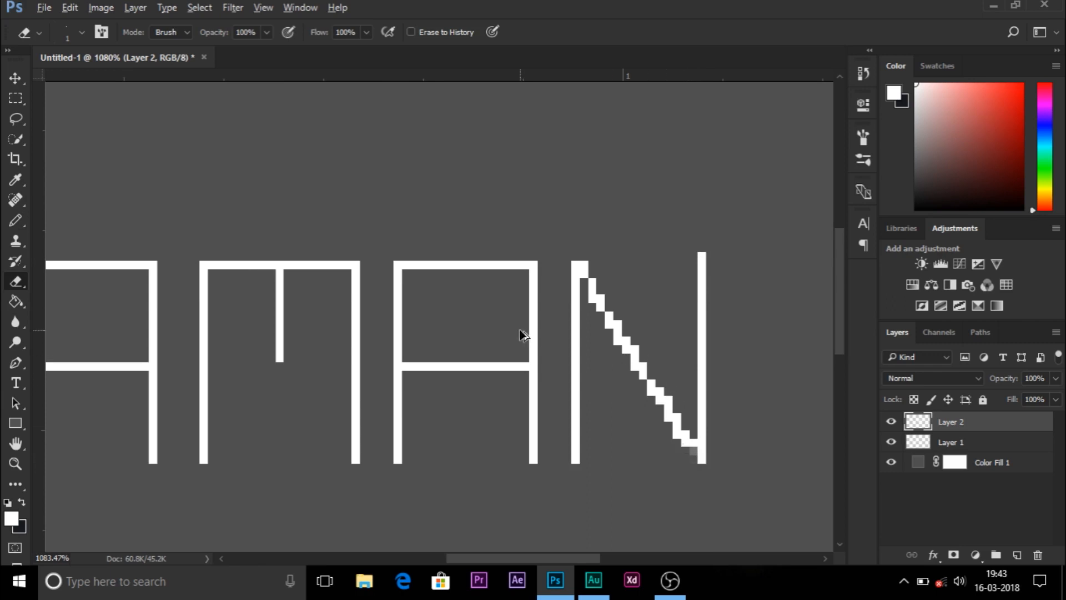
key("p")
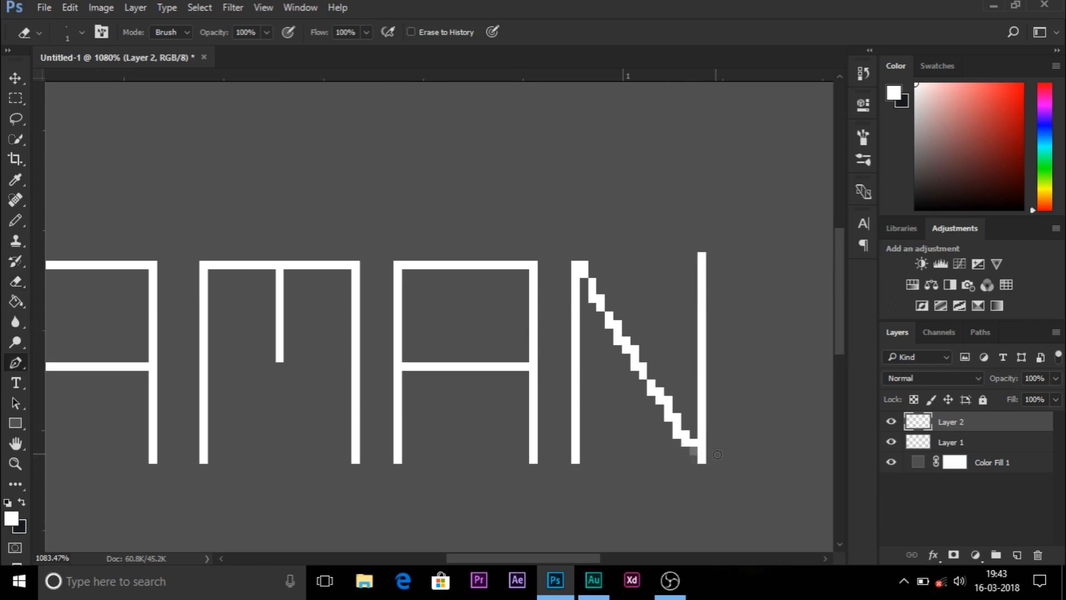
key("b")
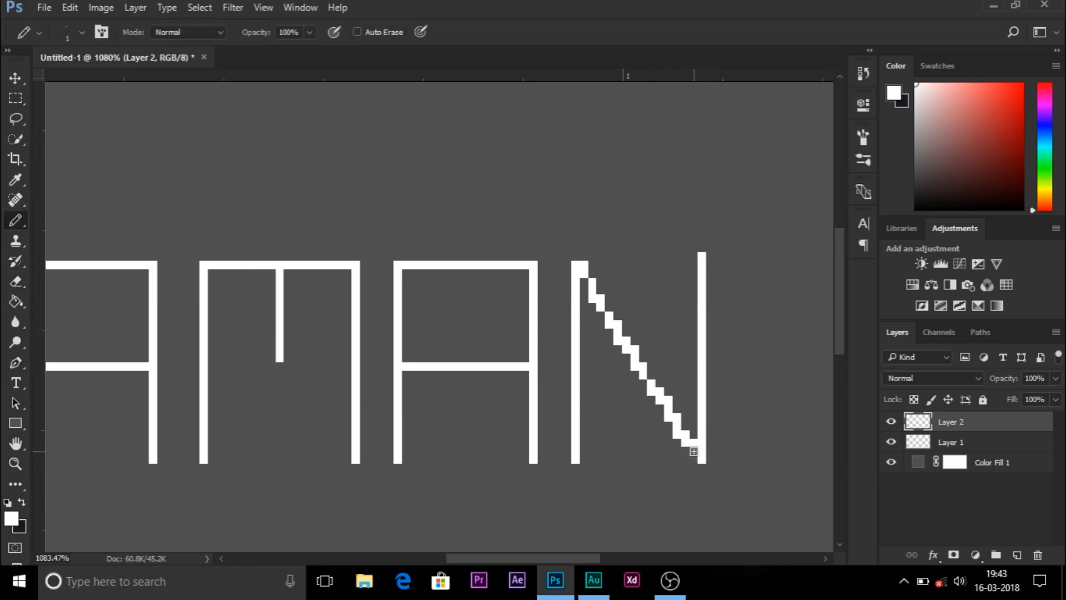
- Merge the two lettering layers, Layer 1 and Layer 2, into one layer
scroll(409, 310, "down", 1)
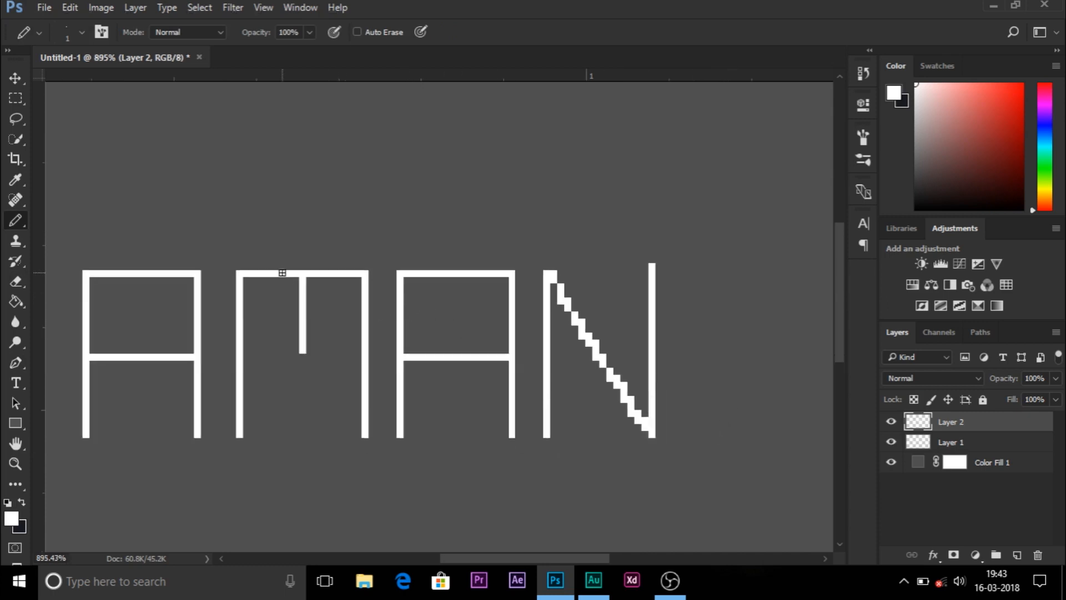
left_click_drag(527, 558, 507, 558)
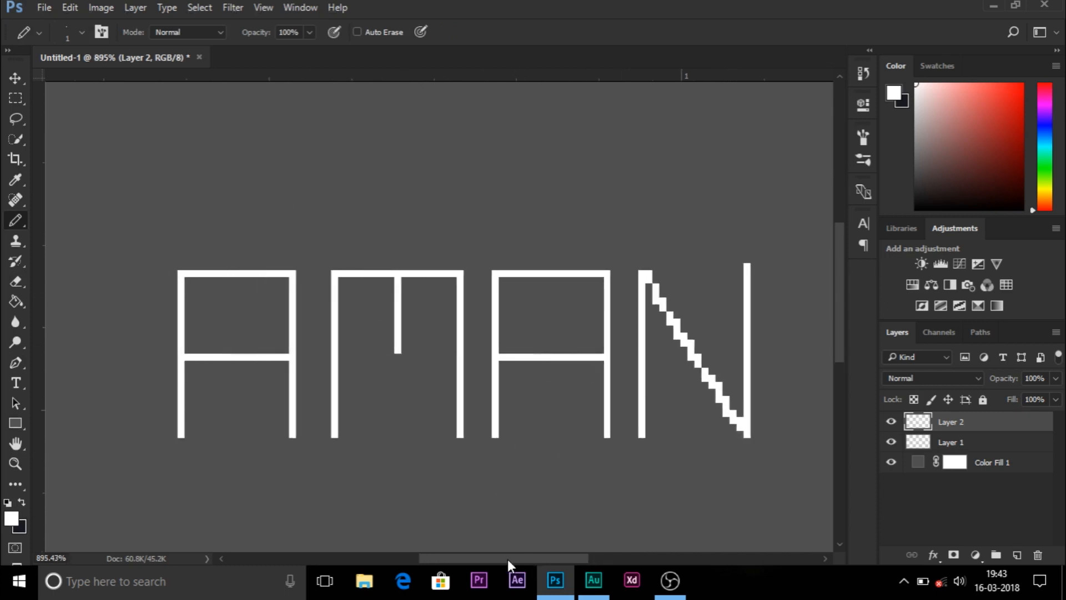
left_click(919, 442, "ctrl")
left_click(951, 442, "shift")
right_click(950, 443)
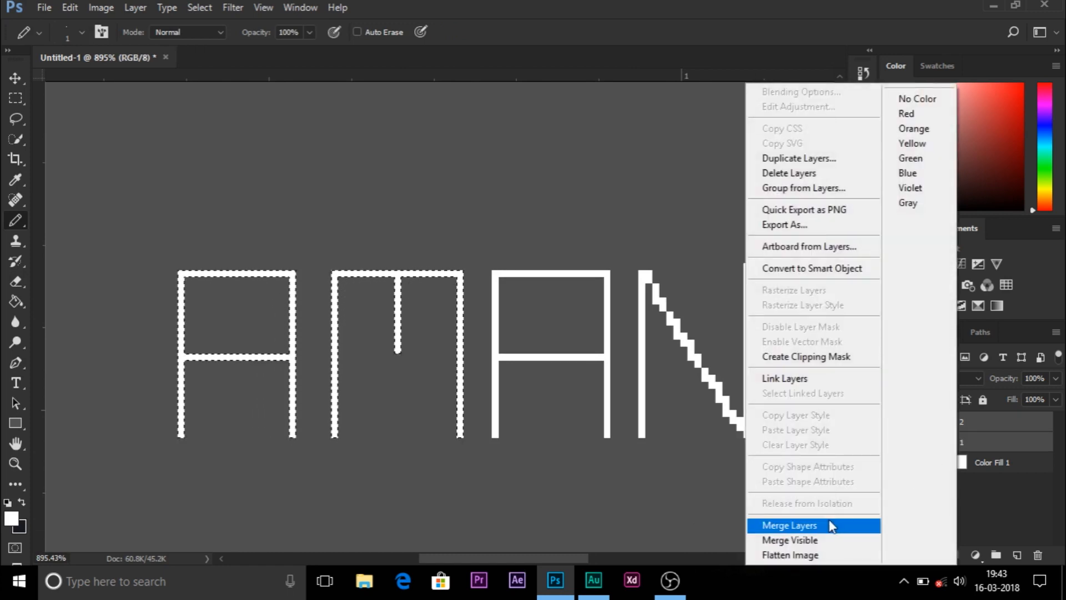
left_click(830, 523)
key("v")
key("ctrl+j")
left_click(969, 442)
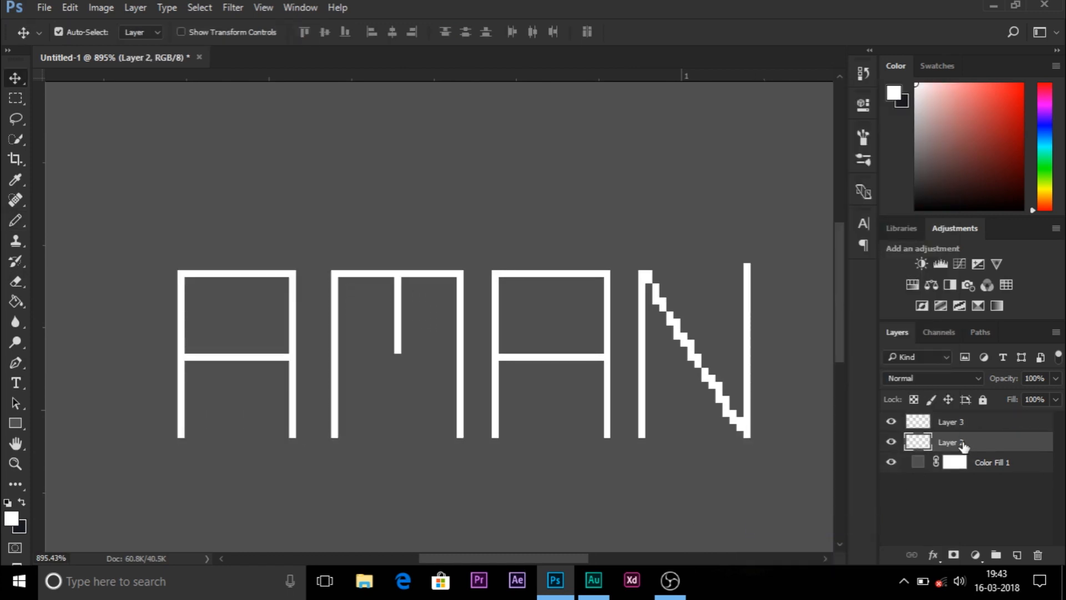
key("ctrl+z")
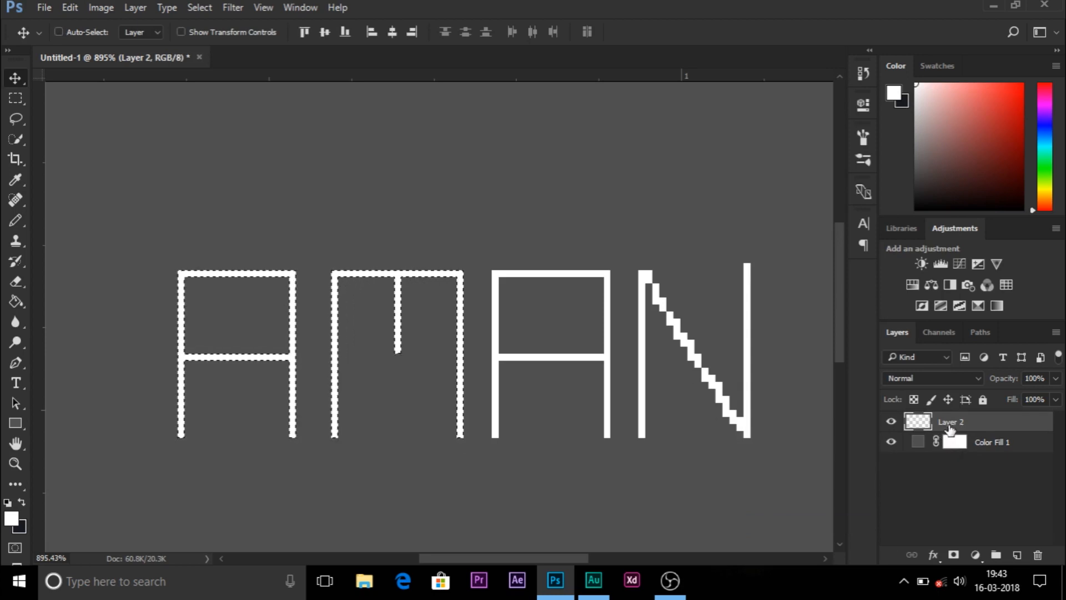
- Duplicate Layer 2, clear the active selection and remove the duplicate again
right_click(950, 424)
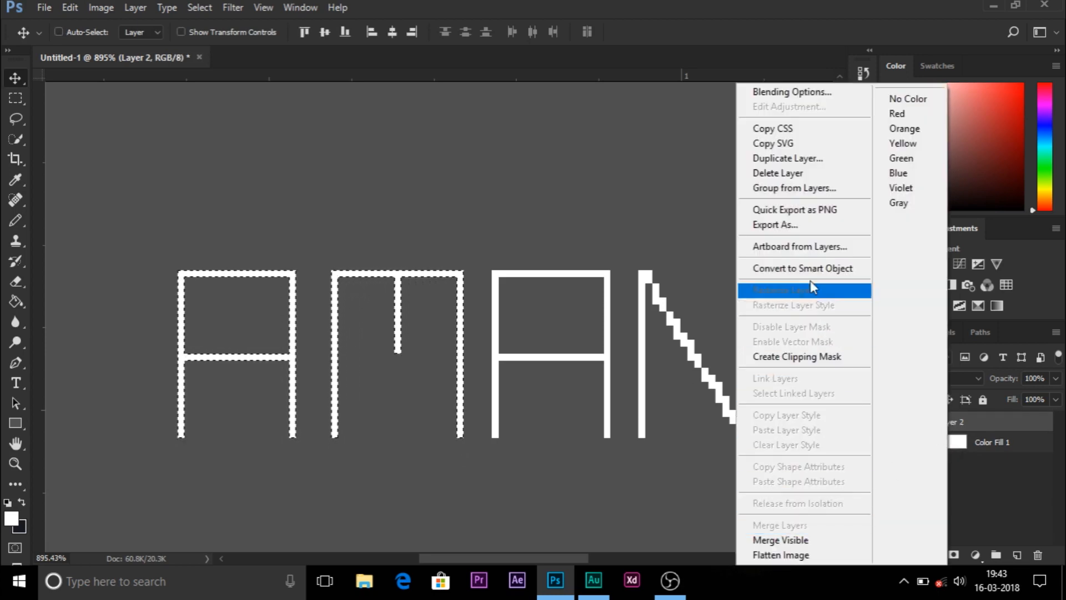
left_click(789, 158)
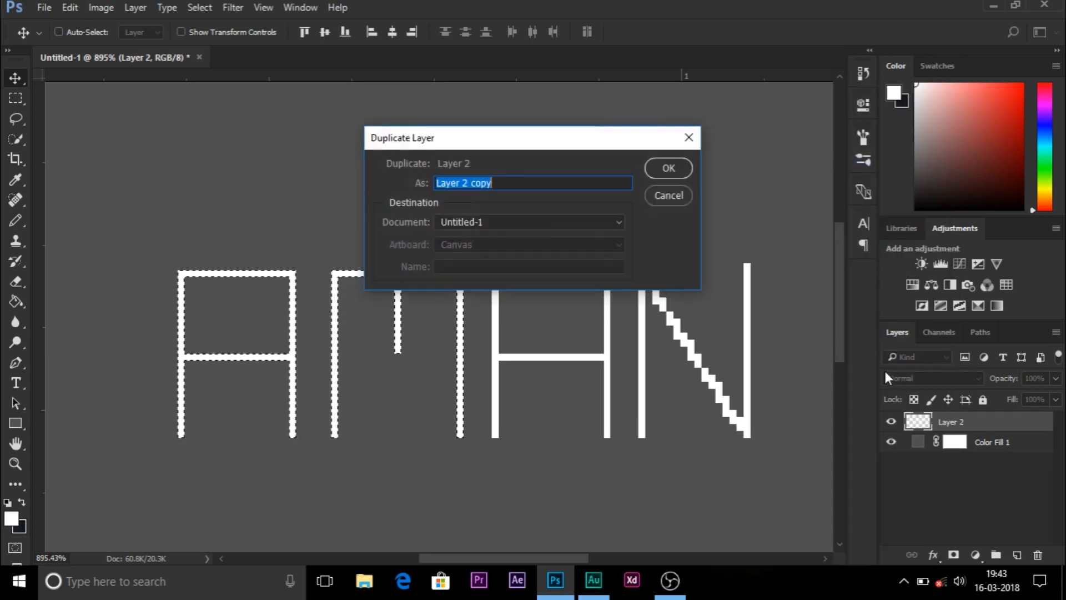
left_click(661, 161)
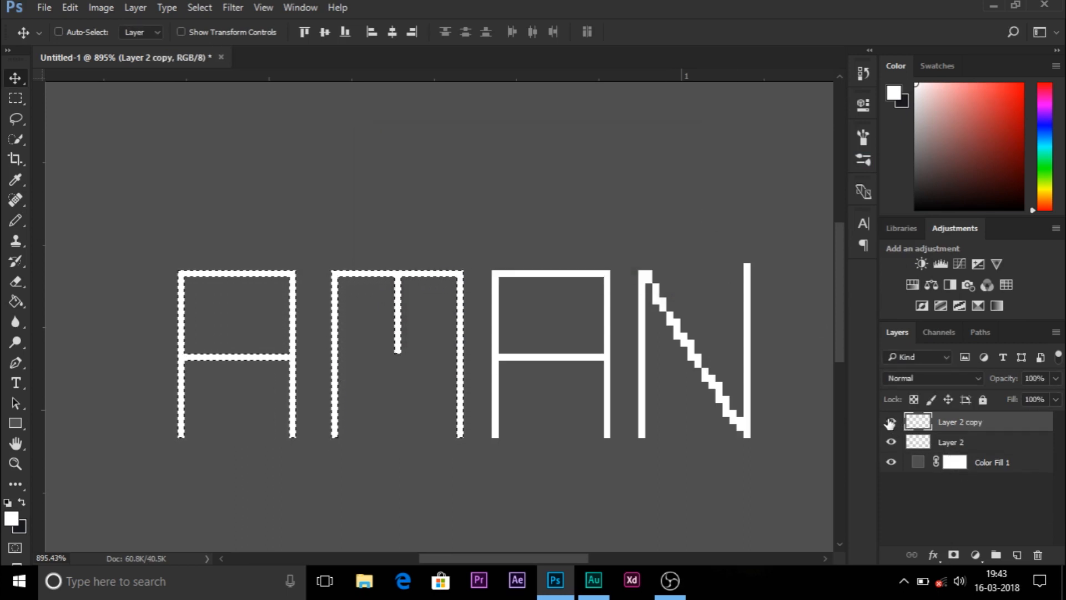
key("ctrl+d")
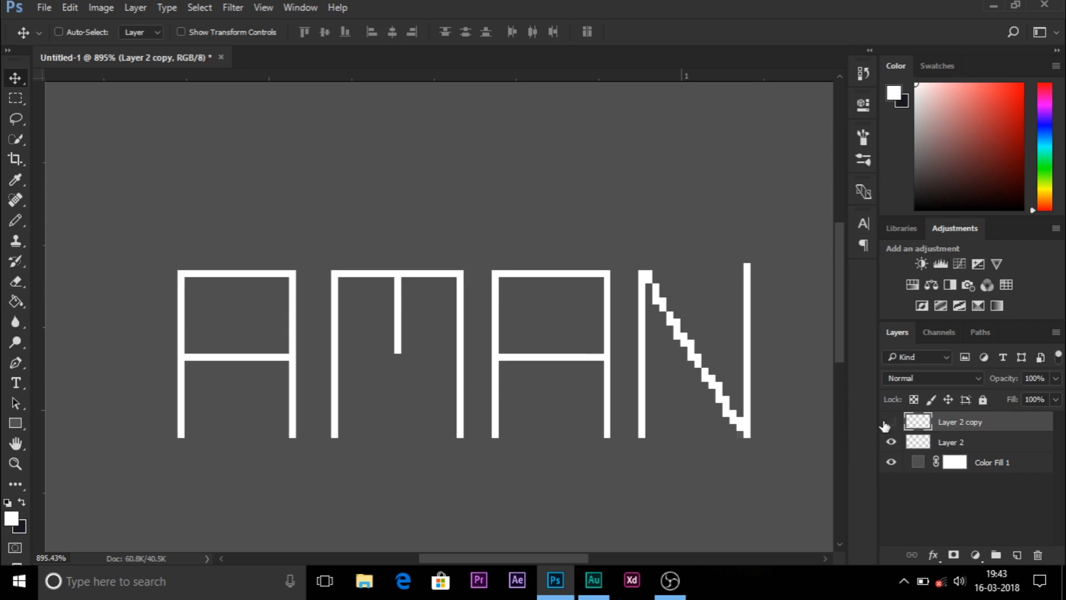
key("Delete")
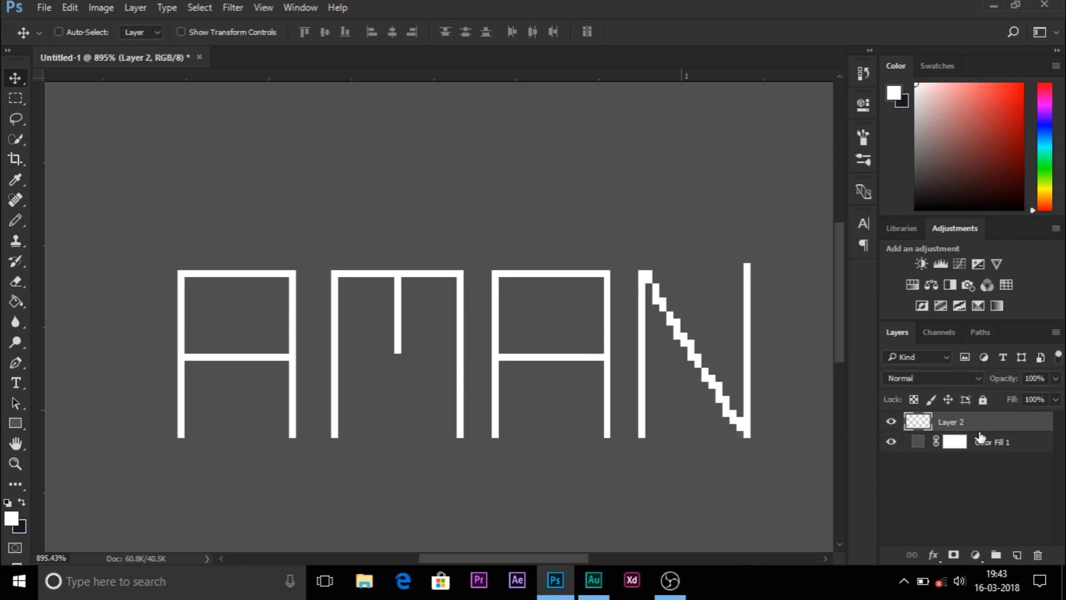
- Duplicate the lettering on Layer 2 and move the copy up to the canvas's upper-right corner
key("ctrl+j")
left_click_drag(701, 377, 718, 138)
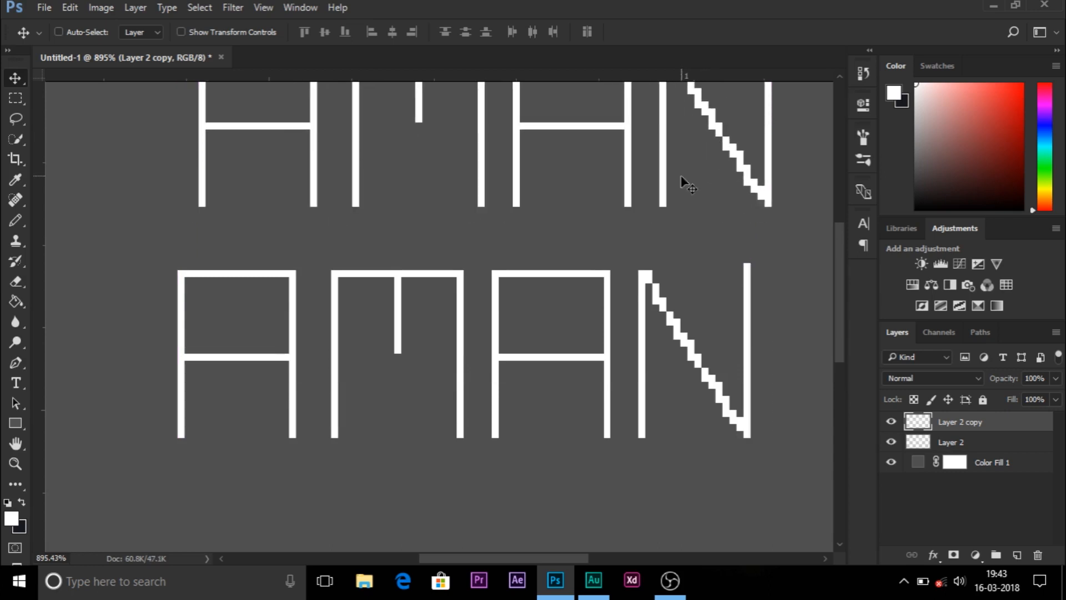
scroll(683, 195, "down", 3)
left_click_drag(575, 176, 750, 176)
scroll(577, 528, "down", 1)
left_click_drag(567, 169, 726, 118)
- Make a second duplicate of the lettering and place it below and to the right of the original word
left_click(1036, 449)
key("ctrl+j")
left_click_drag(447, 333, 684, 487)
scroll(509, 375, "up", 1)
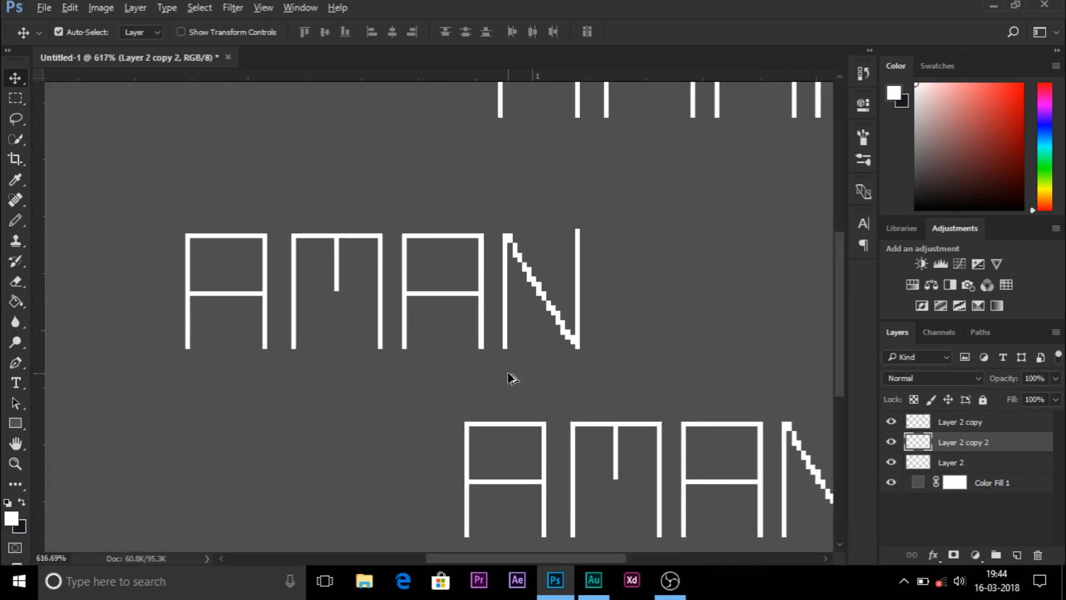
- On Layer 2, select the upper part of all letters with a rectangular marquee, shift it one pixel right and down, and deselect
left_click(891, 442)
left_click(891, 442)
left_click(951, 462)
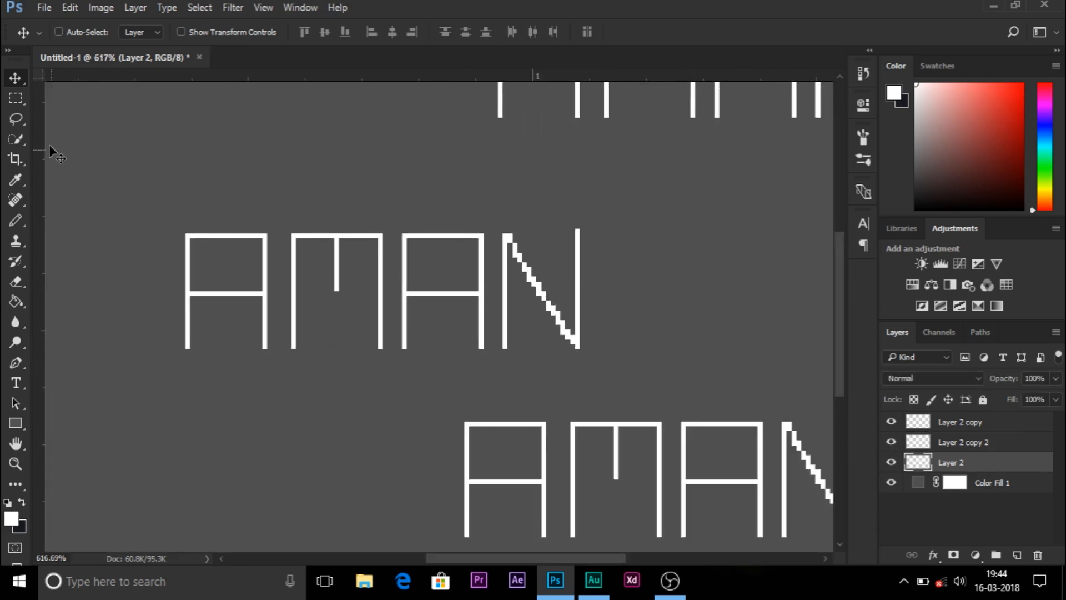
left_click(18, 100)
scroll(194, 264, "up", 1)
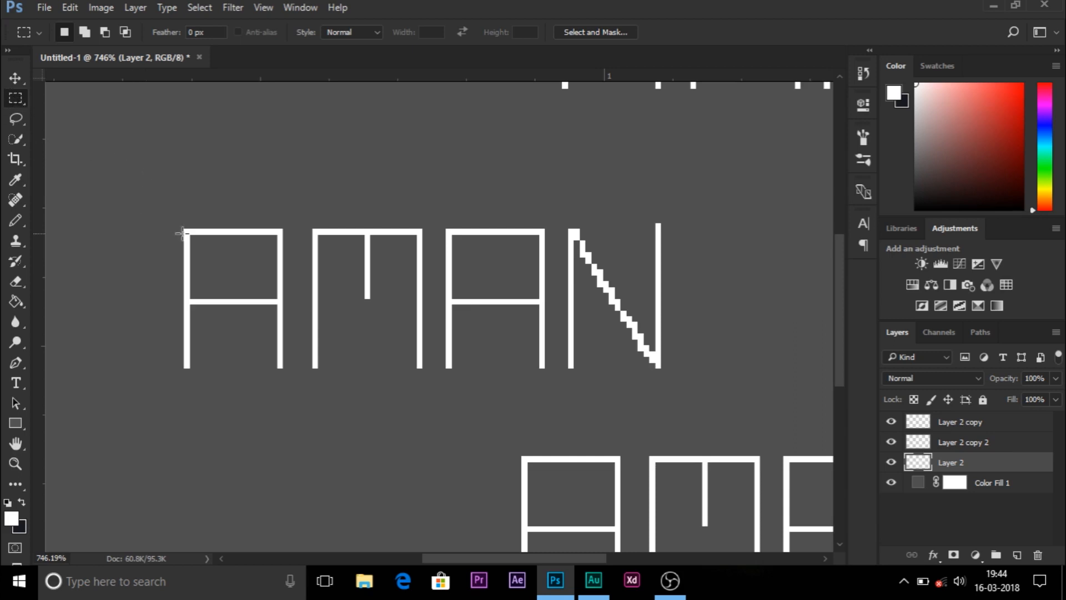
left_click_drag(149, 188, 708, 309)
key("v")
left_click_drag(353, 236, 365, 245)
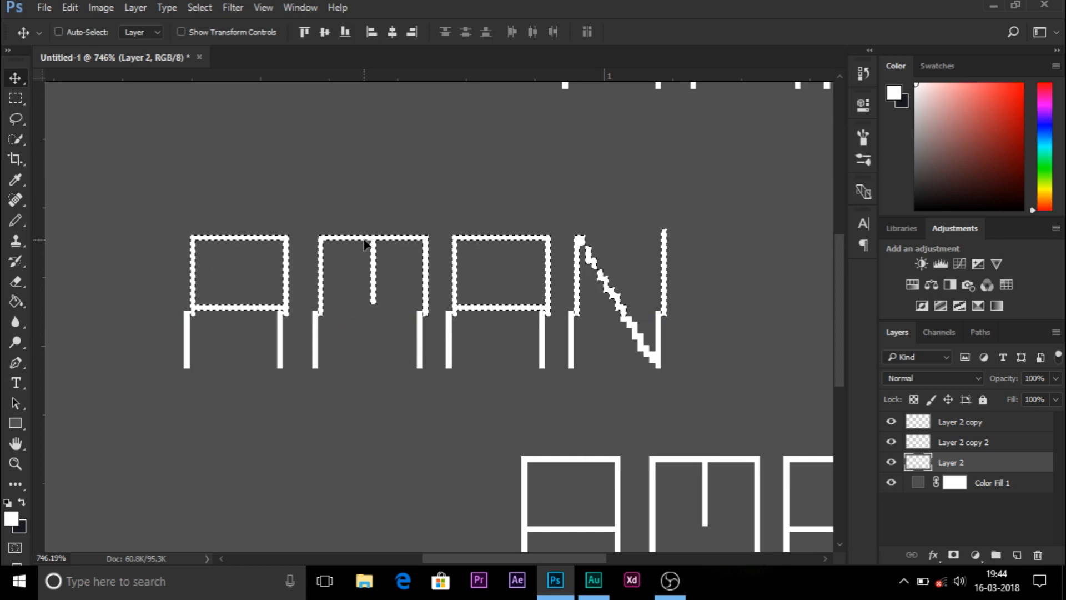
key("ctrl+d")
- Select the lower ends of the Layer 2 letters with a rectangular marquee, shift them one pixel left, and deselect
scroll(490, 321, "down", 1)
scroll(490, 321, "up", 1)
scroll(492, 325, "up", 1)
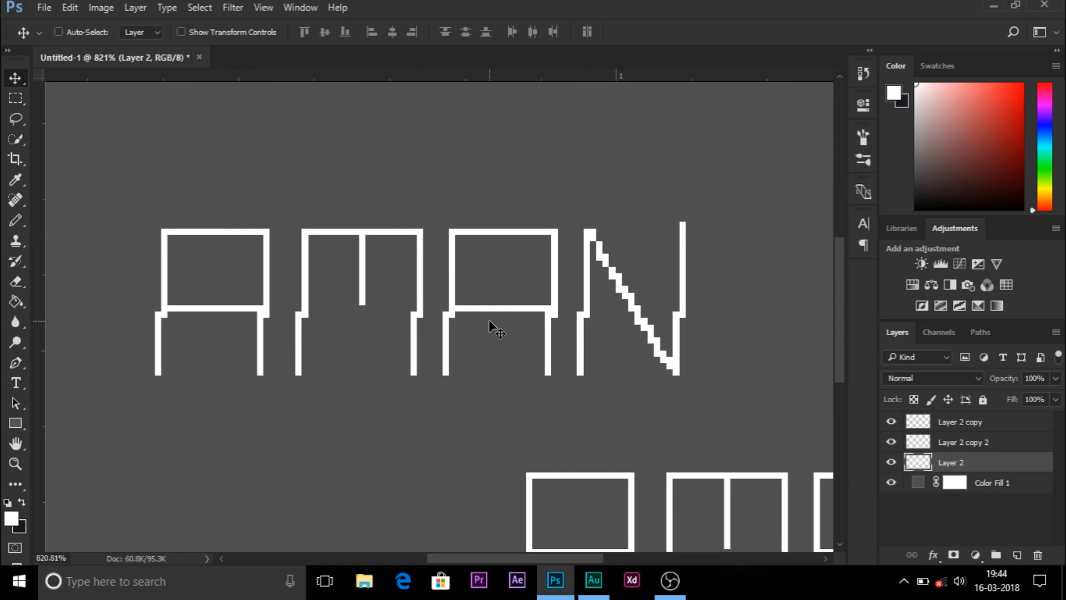
left_click(16, 99)
left_click_drag(122, 345, 724, 387)
left_click(15, 79)
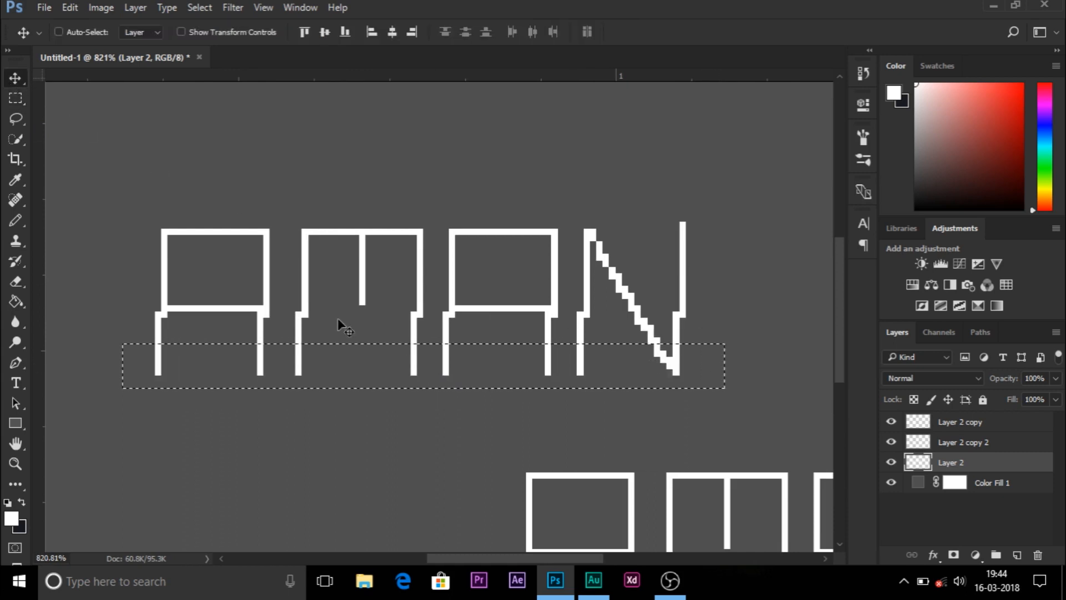
left_click_drag(356, 368, 348, 358)
key("ctrl+d")
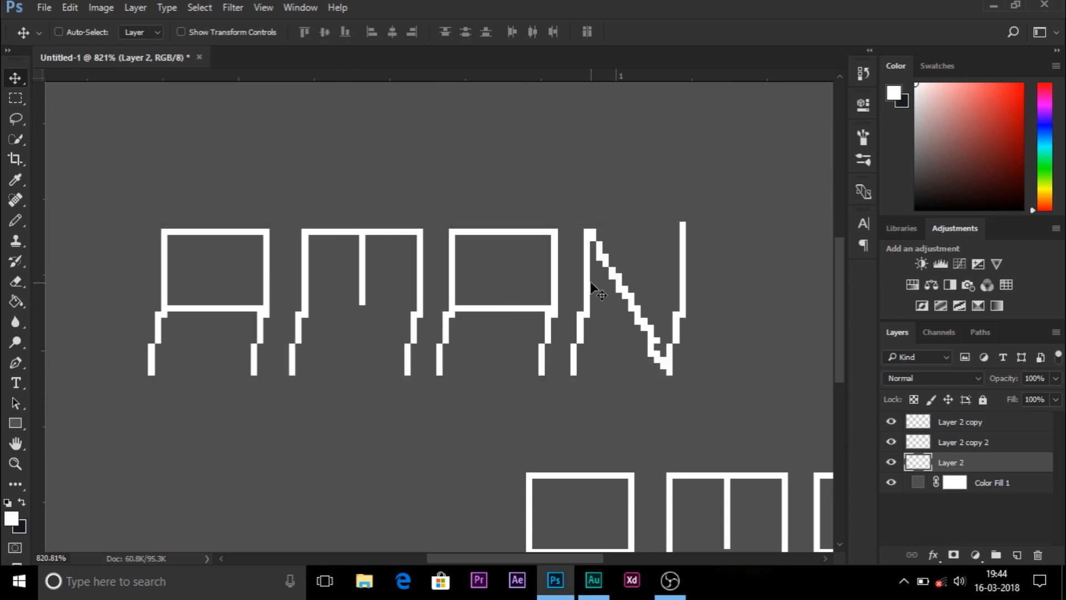
- On Layer 2 copy 2, erase the upper corner pixels of the first A and the M with the 1 px Eraser
scroll(590, 289, "down", 3)
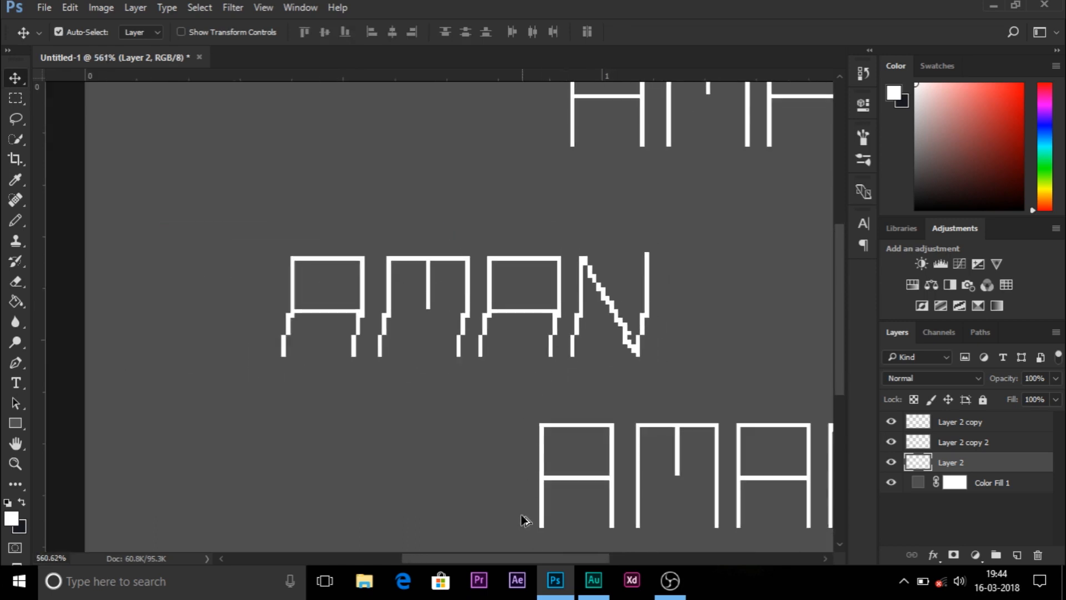
left_click_drag(491, 554, 538, 469)
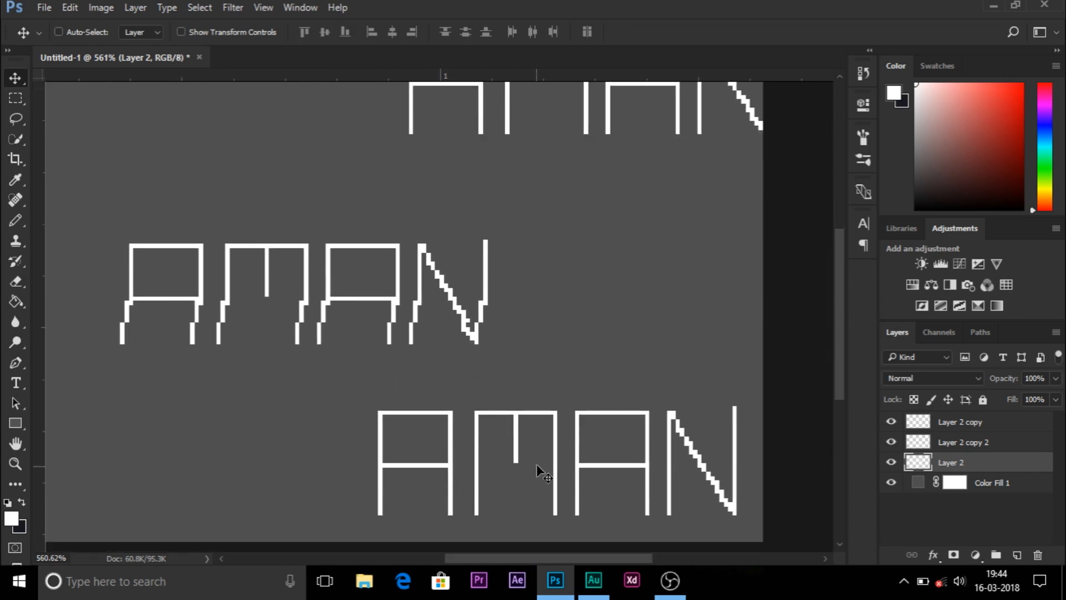
left_click(890, 442)
left_click(889, 443)
left_click(945, 443)
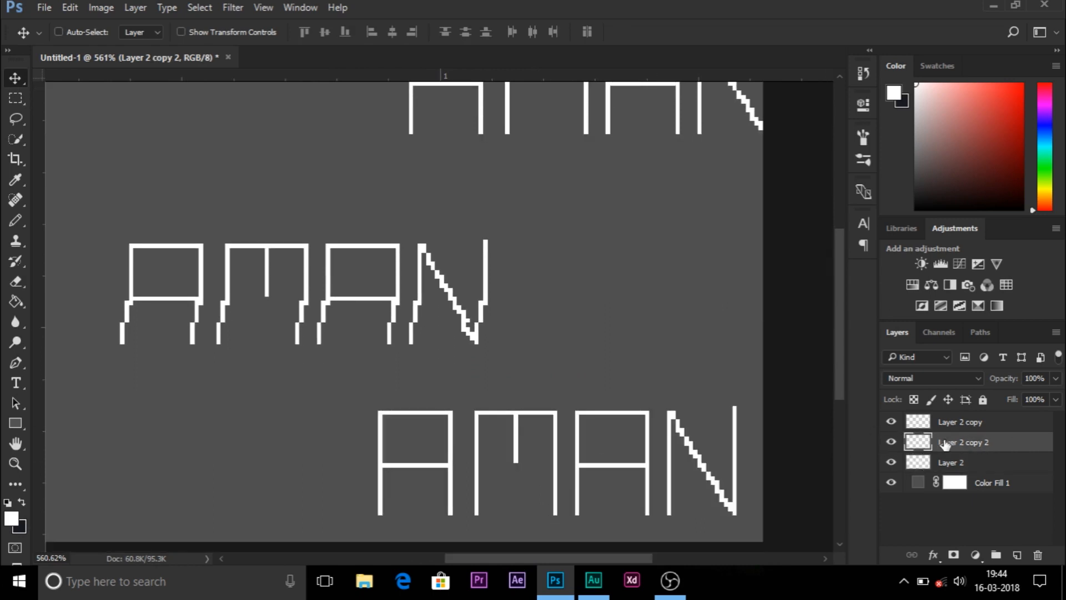
left_click(16, 100)
scroll(397, 408, "up", 1)
key("e")
scroll(369, 427, "up", 3)
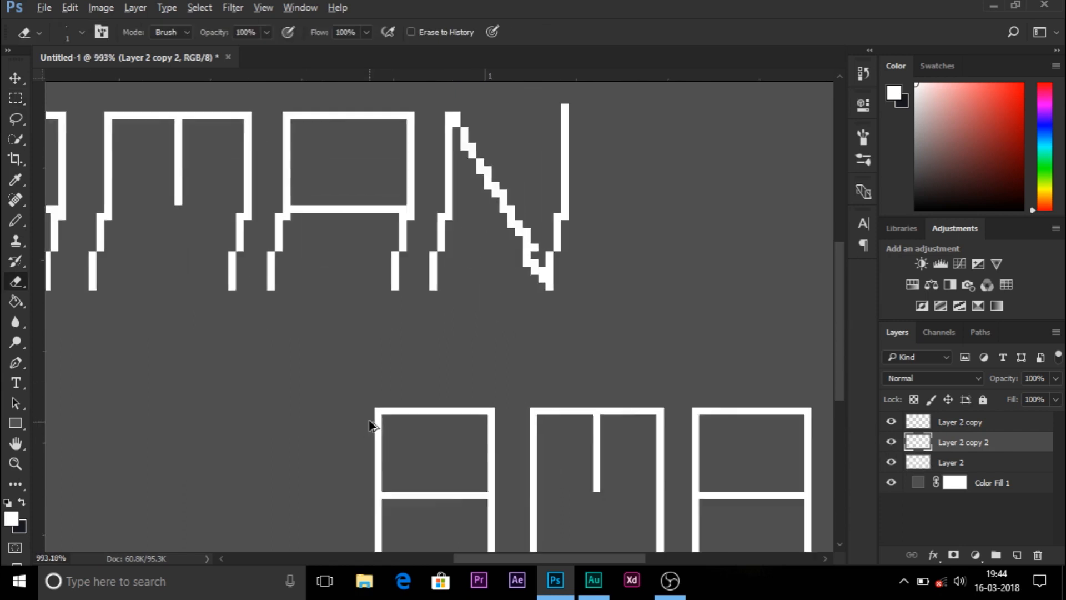
left_click(380, 405)
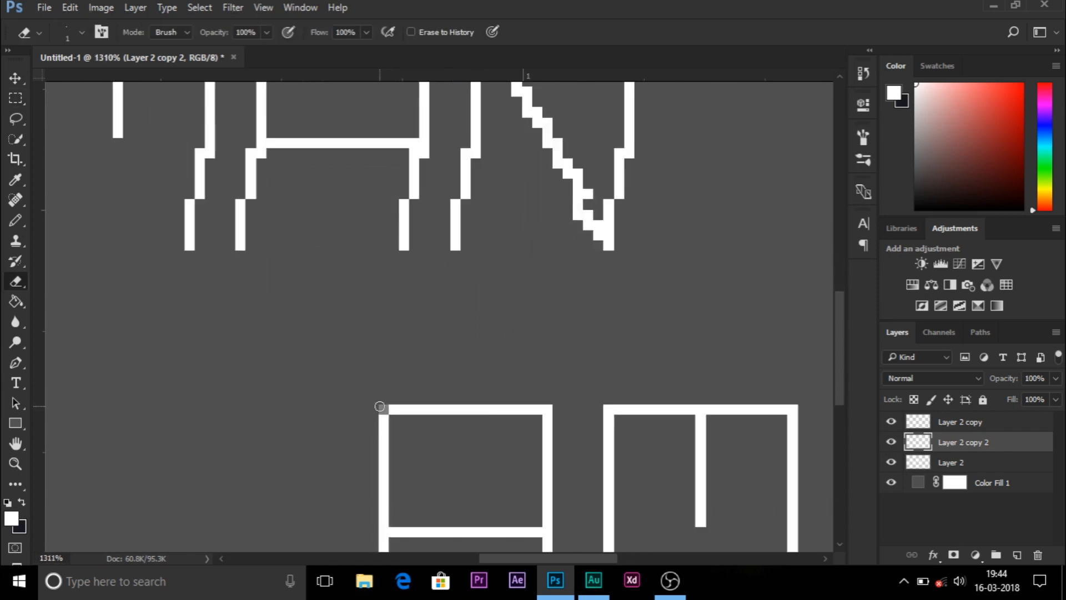
left_click(551, 409)
left_click_drag(538, 558, 550, 557)
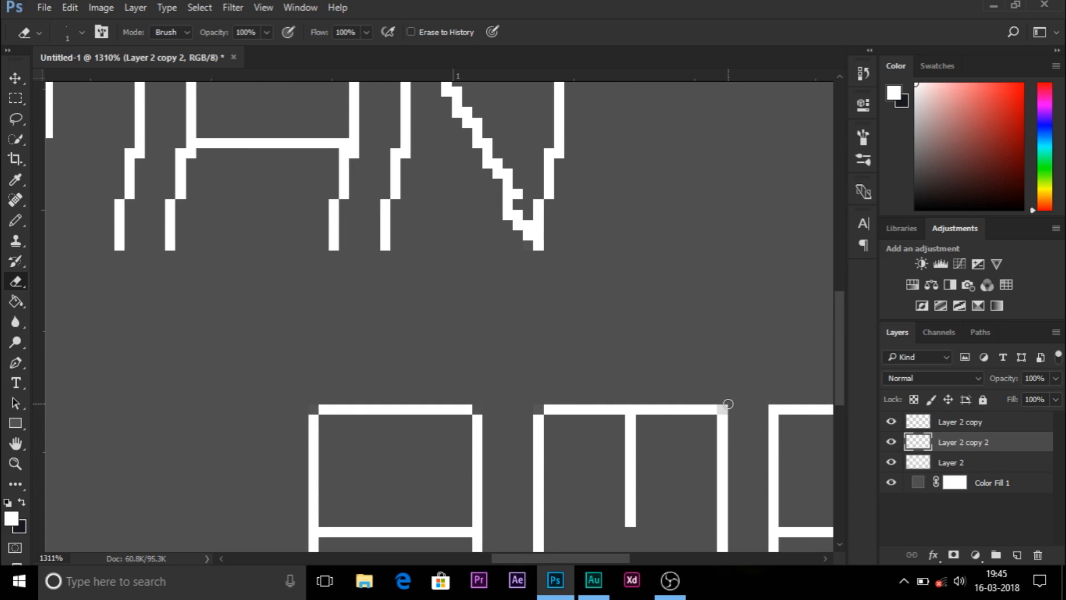
- Erase the upper corner pixels of the second A and the top pixels of the N's legs in the same word
left_click_drag(612, 558, 641, 558)
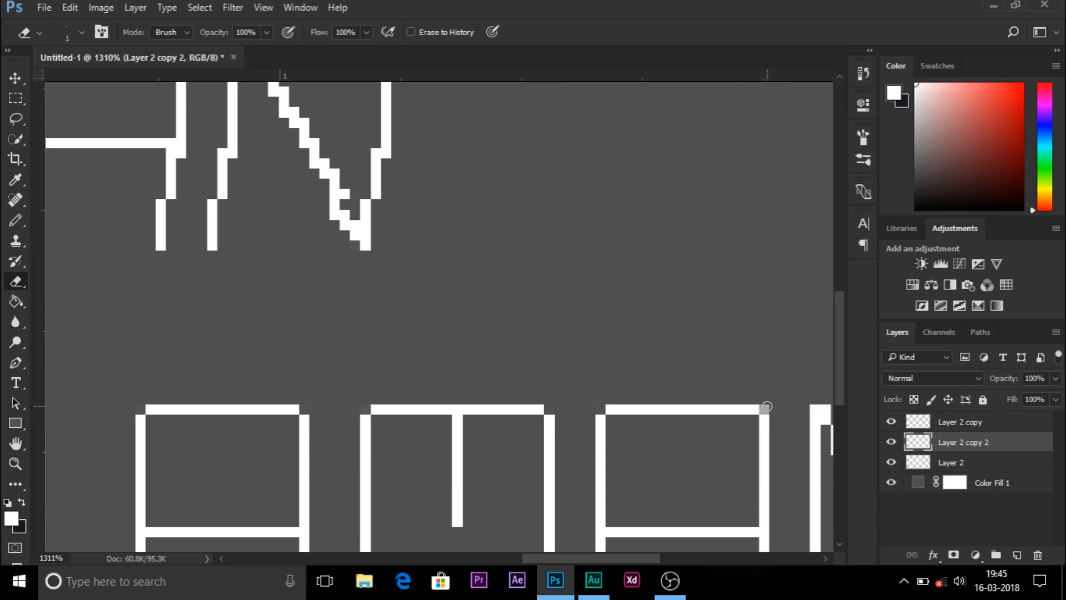
left_click_drag(641, 555, 664, 555)
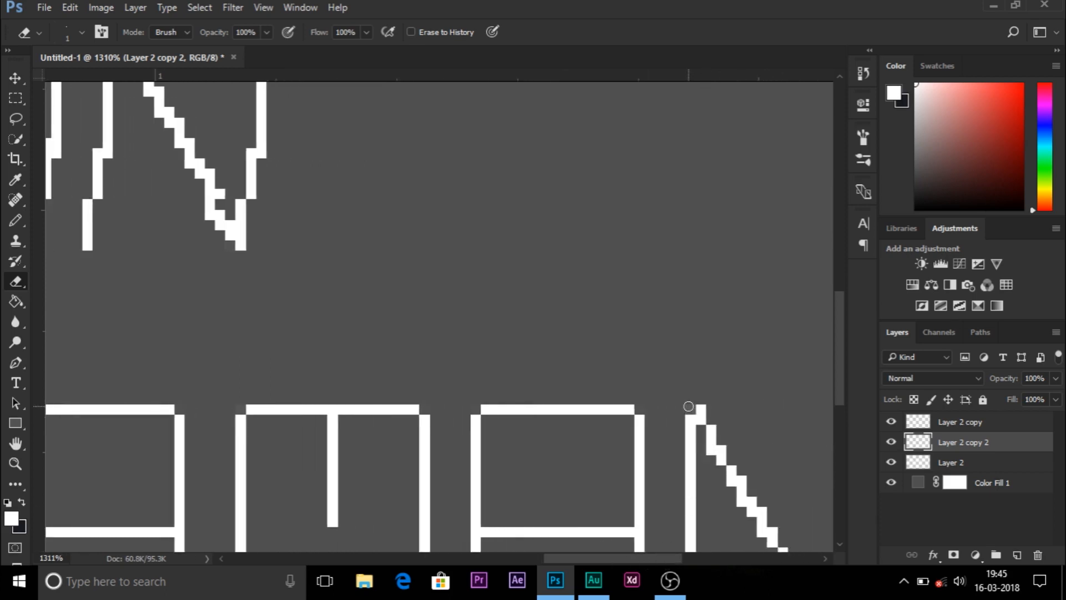
left_click_drag(667, 557, 694, 555)
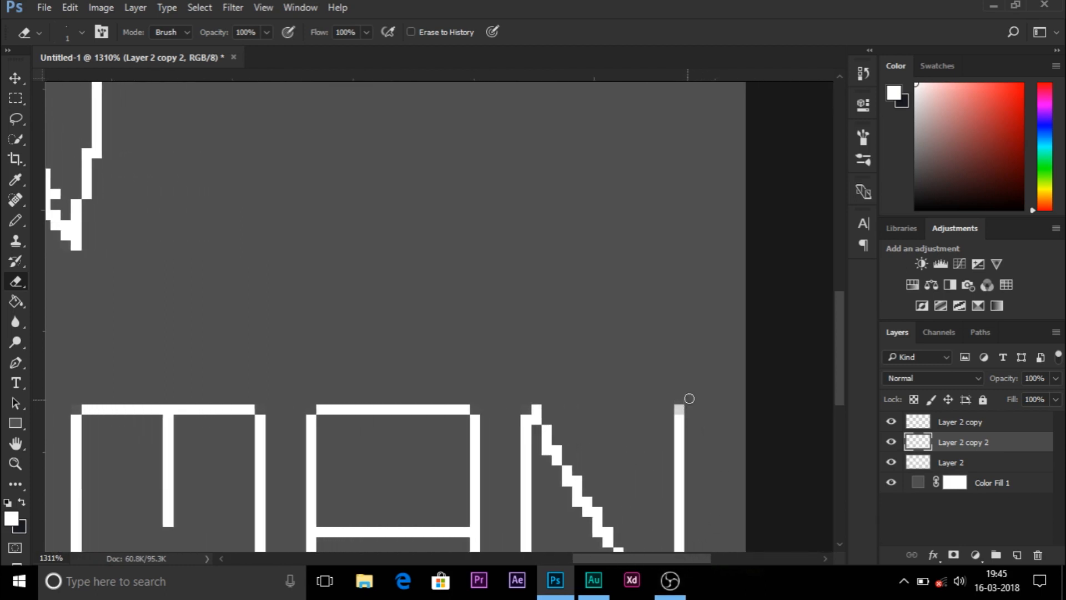
scroll(707, 394, "down", 2)
scroll(708, 399, "down", 1)
scroll(708, 403, "down", 1)
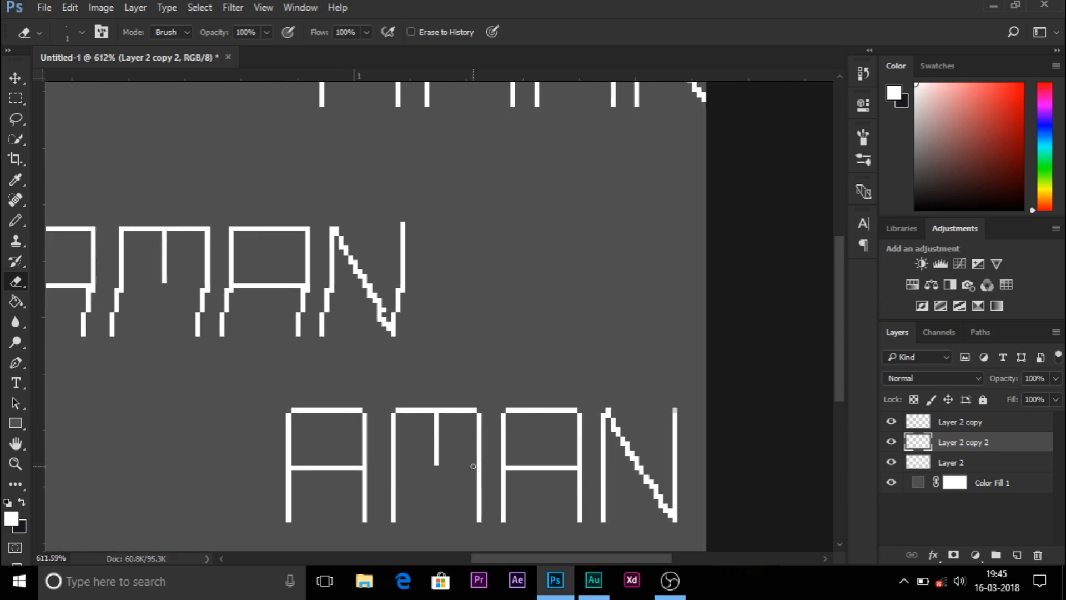
scroll(474, 469, "down", 1)
- Draw a 91 × 30 px rectangle shape around the lower-right word and set its fill to none
key("r")
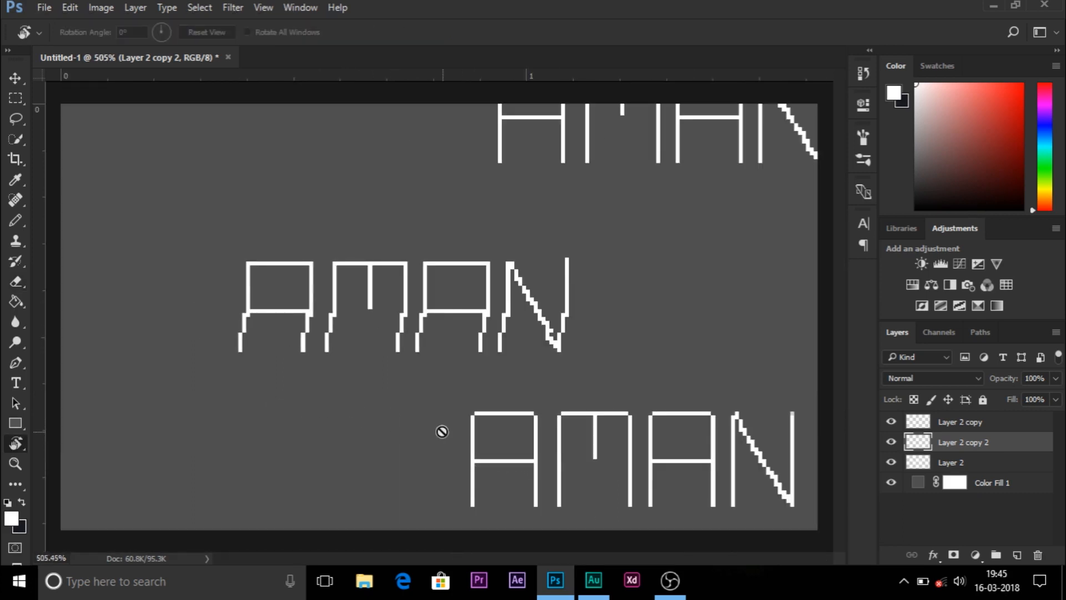
left_click(11, 424)
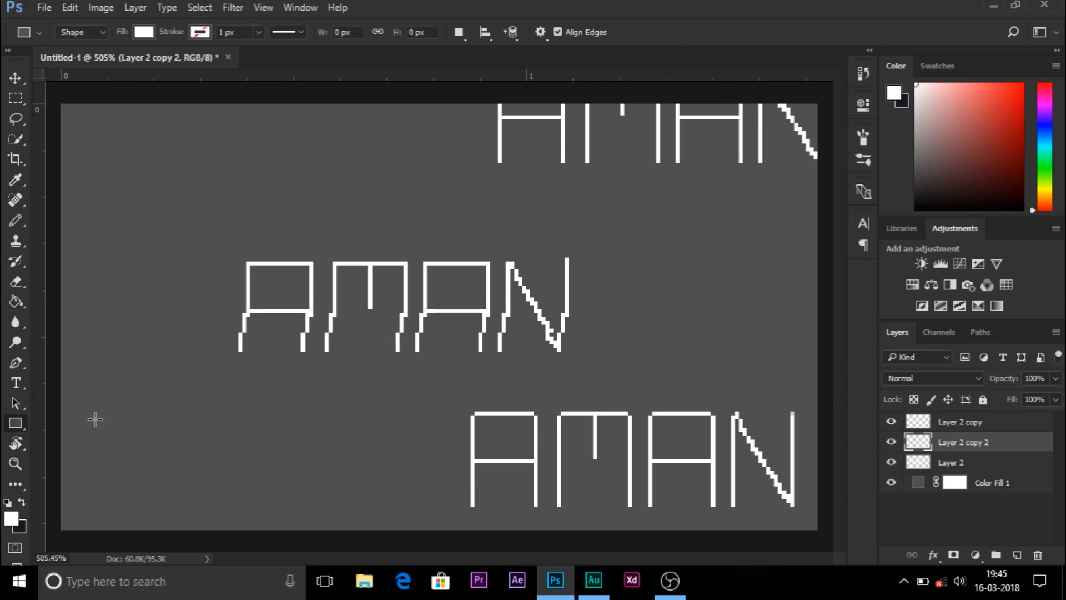
left_click_drag(450, 396, 809, 514)
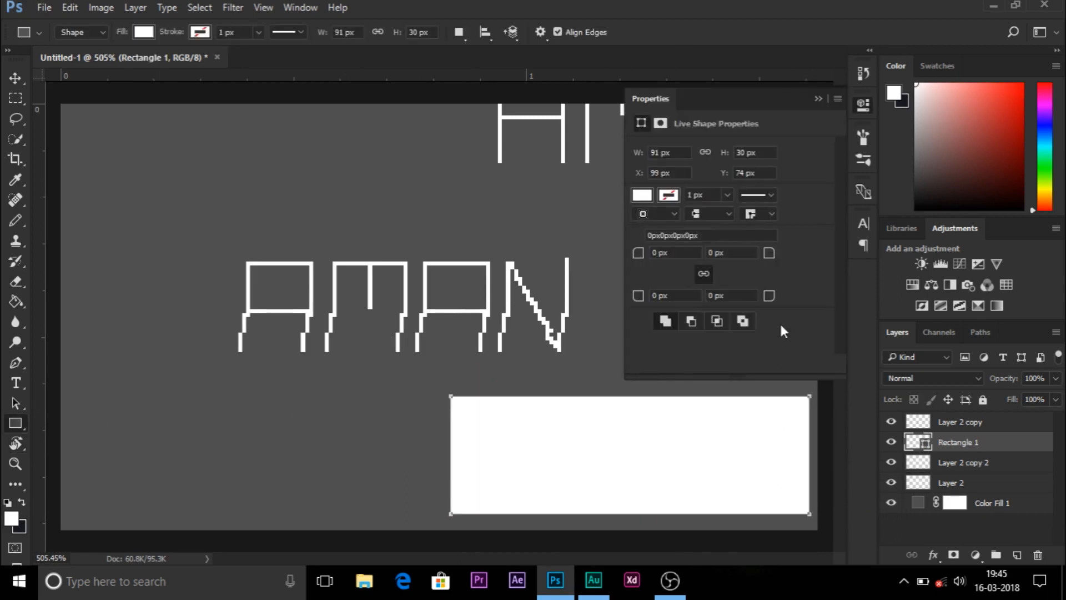
left_click(642, 195)
left_click(652, 226)
- Give the rectangle a white 1 px stroke, after trying widths of 8 px and 2 px
left_click(671, 195)
left_click(694, 195)
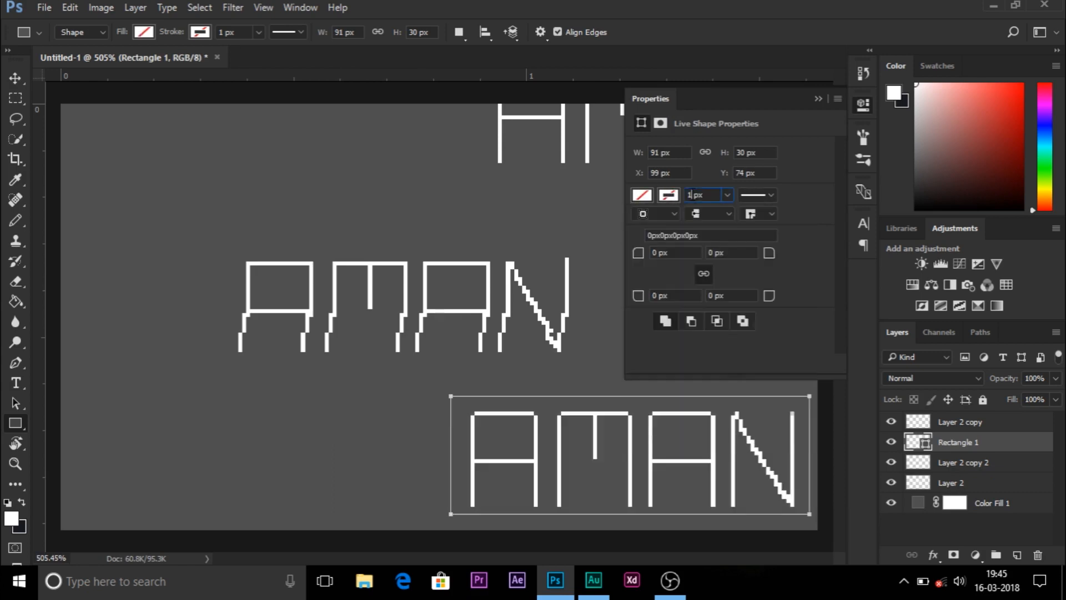
type("8")
key("Return")
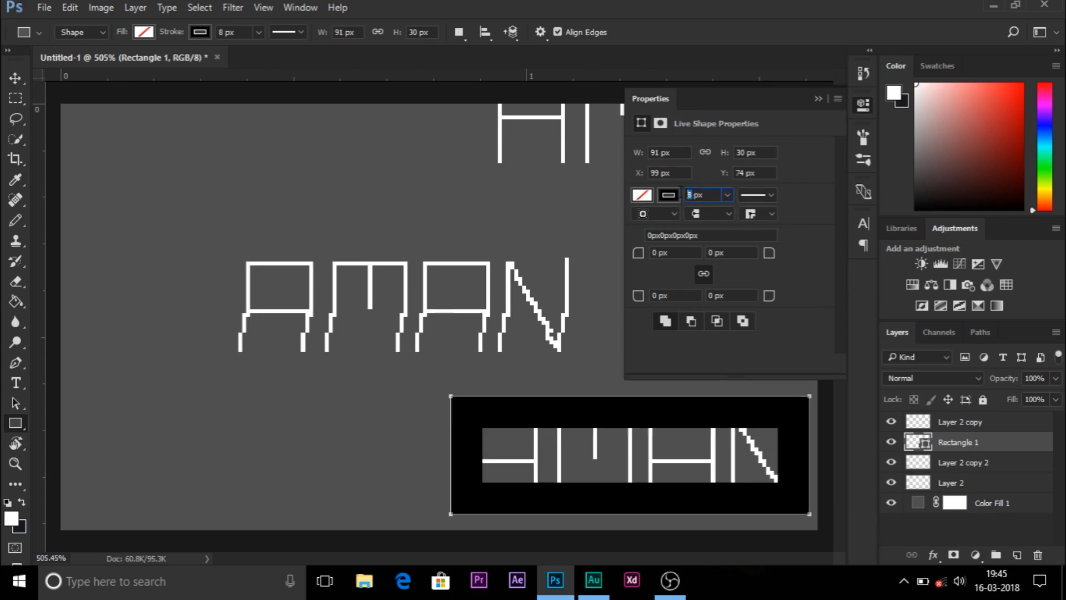
type("2")
key("Return")
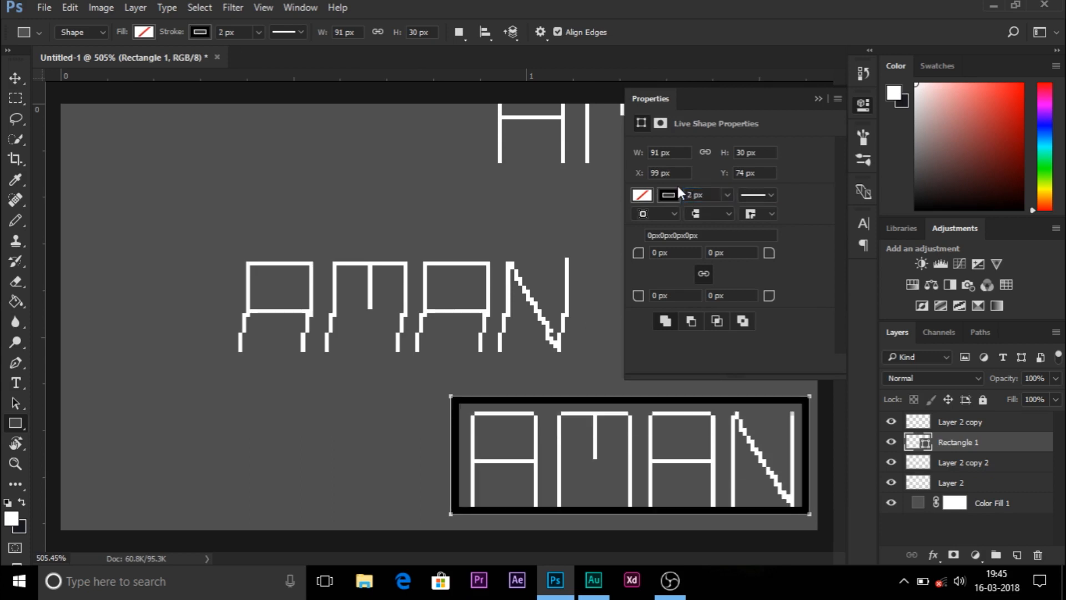
left_click(669, 195)
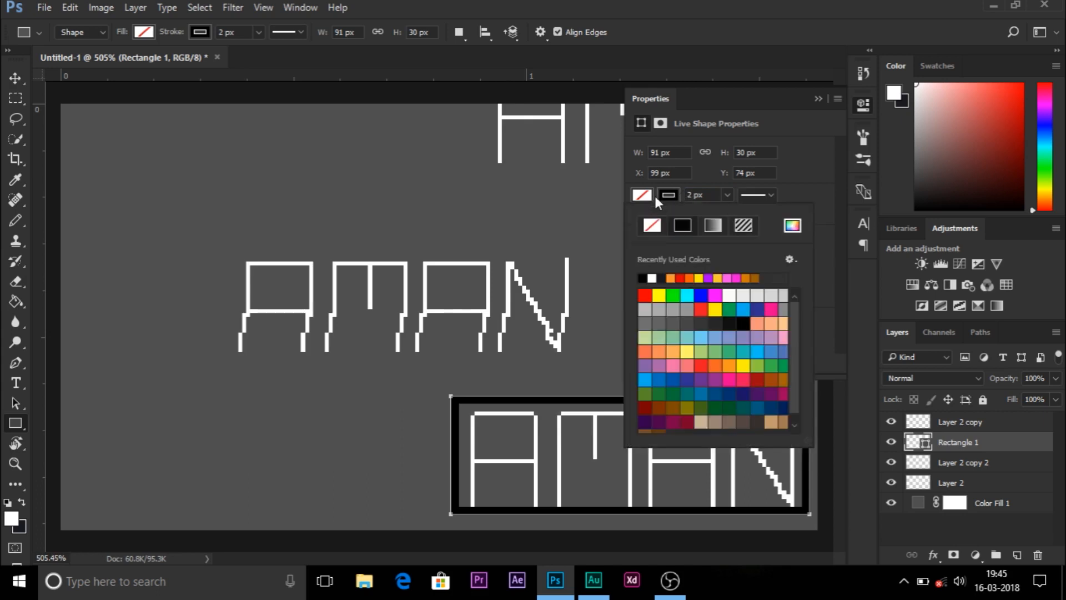
left_click(644, 277)
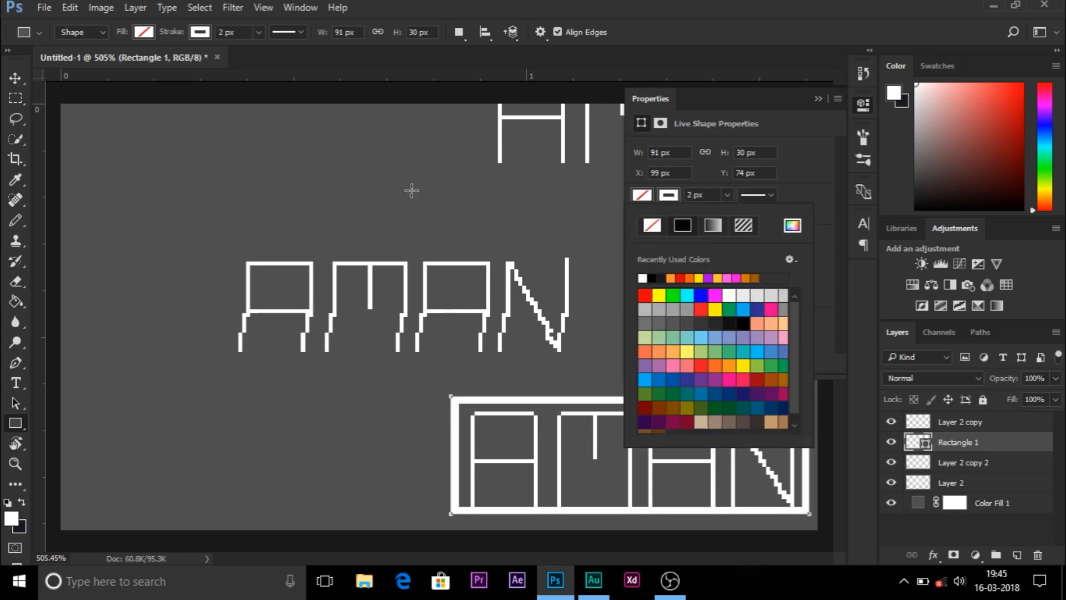
left_click(18, 83)
left_click_drag(595, 447, 596, 439)
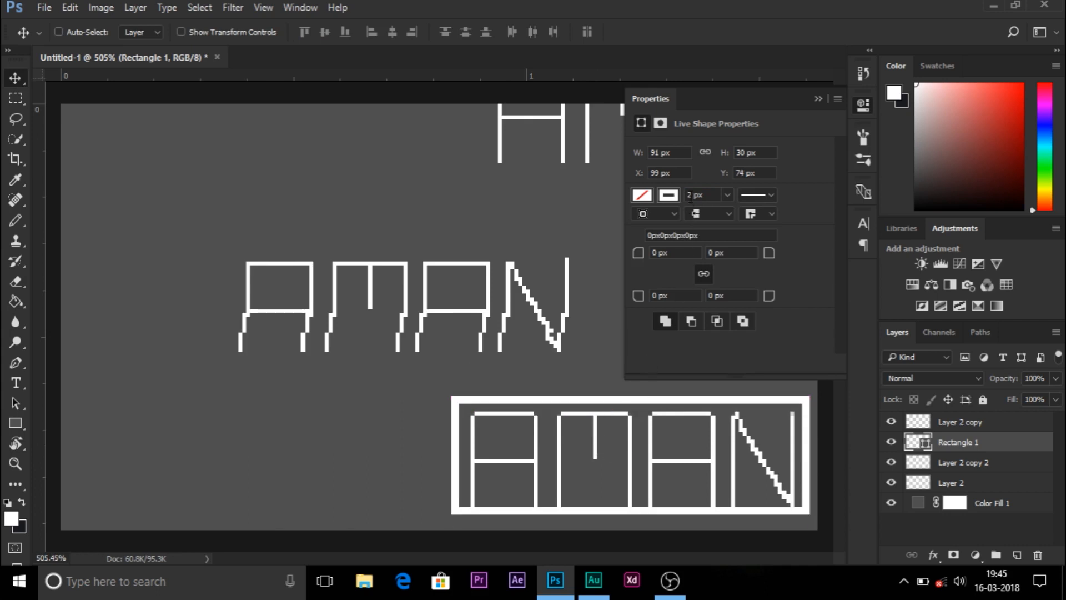
key("Return")
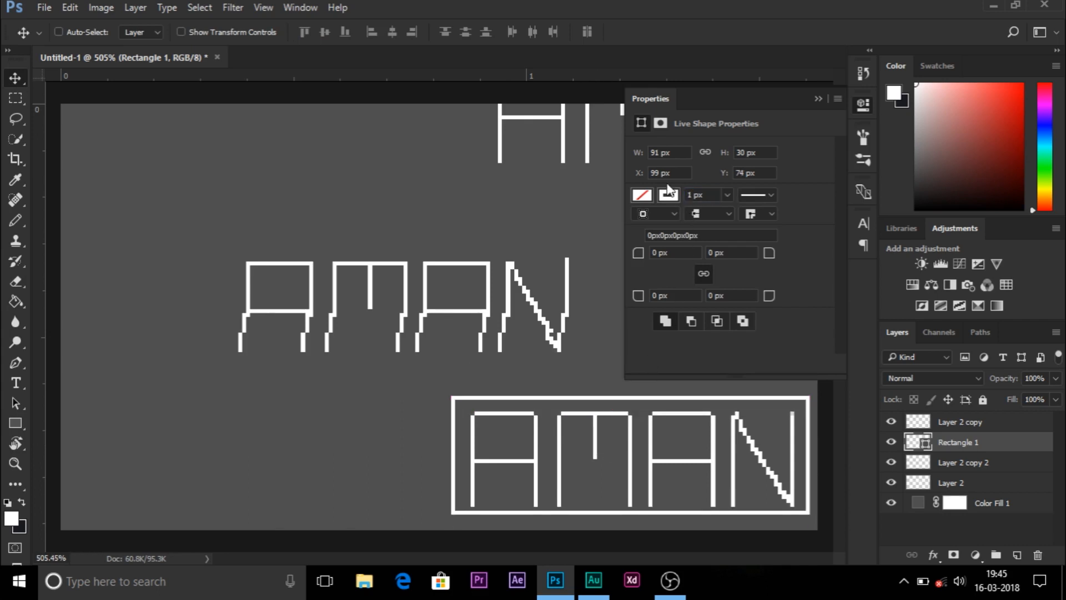
left_click(817, 99)
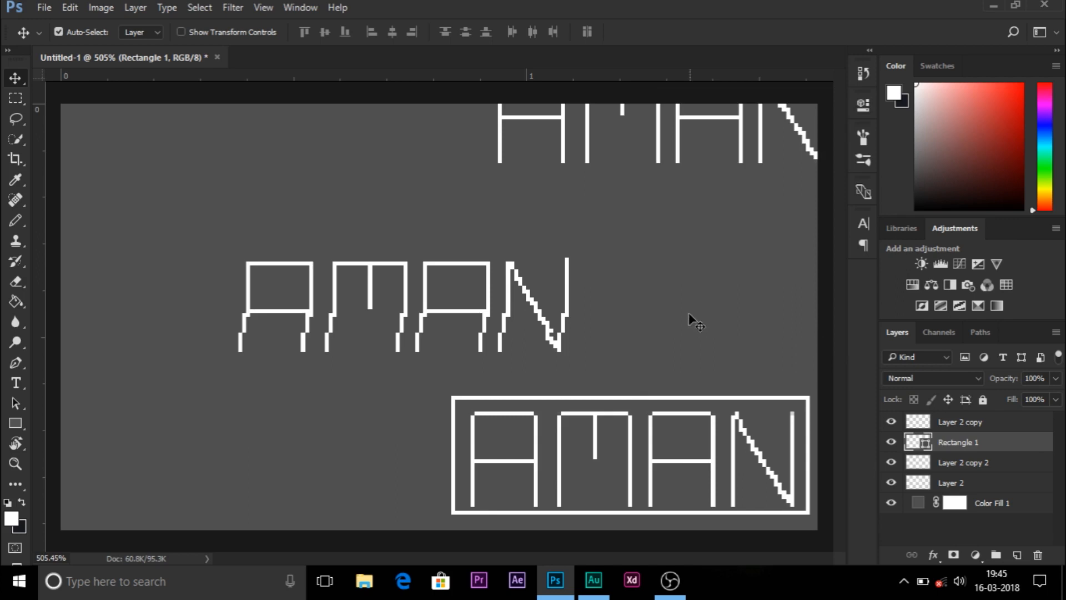
- Enlarge the rectangle frame slightly with Free Transform and reposition it evenly around the word
key("ctrl+t")
left_click_drag(451, 396, 444, 392)
key("Return")
left_click_drag(549, 433, 556, 438)
- Move the rectangle frame and the word on Layer 2 copy 2 together about 9 px to the left
left_click(956, 462, "ctrl")
left_click_drag(774, 453, 737, 453)
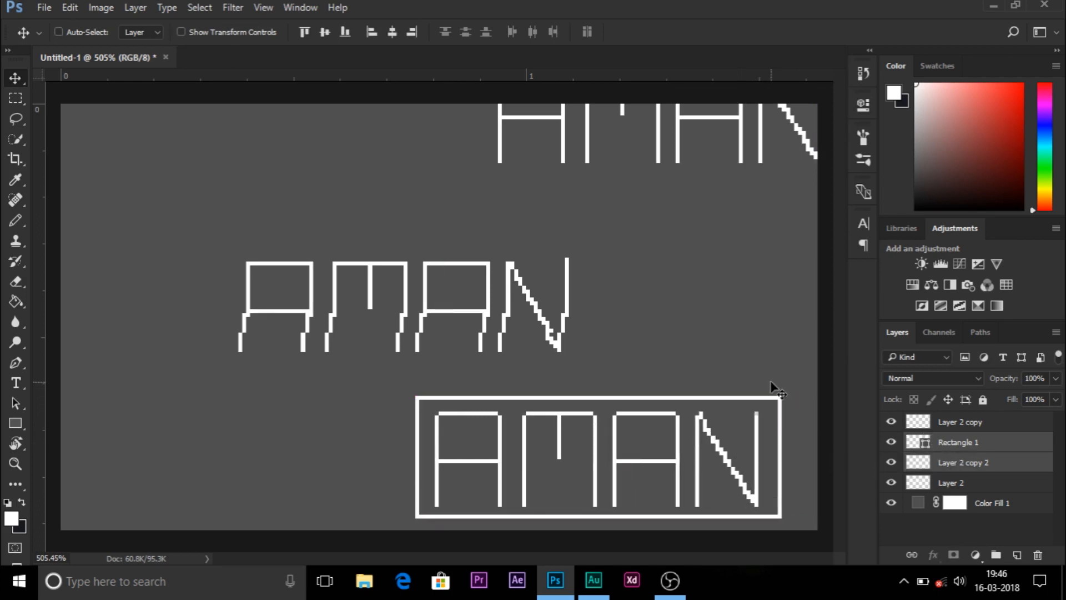
left_click(1006, 470)
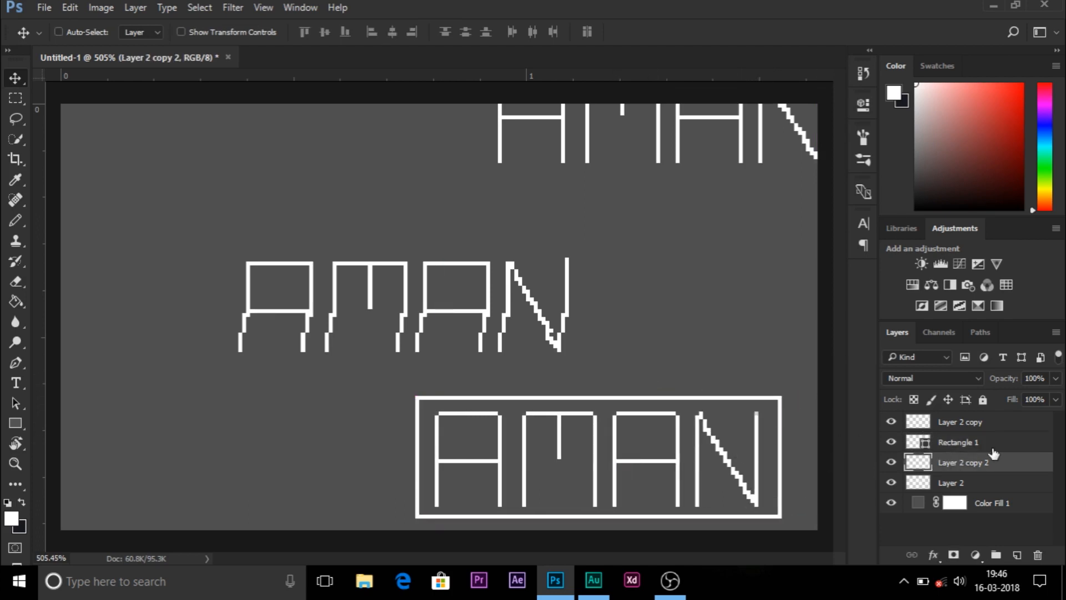
- Check which word belongs to Layer 2 copy by toggling its visibility, and delete that layer
left_click(968, 422)
left_click(890, 422)
left_click(891, 422)
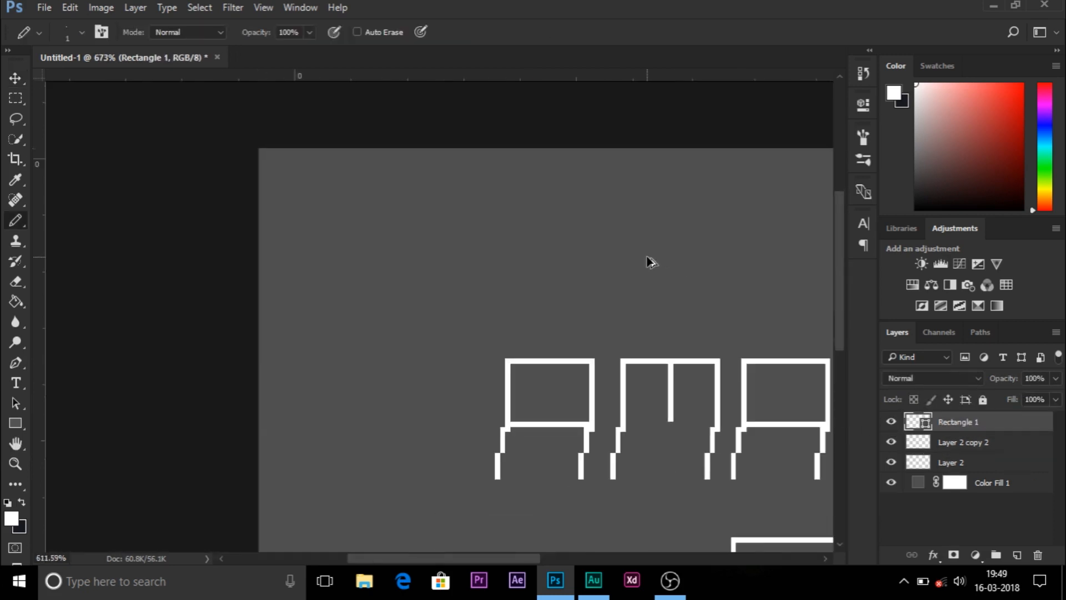
scroll(651, 262, "down", 1)
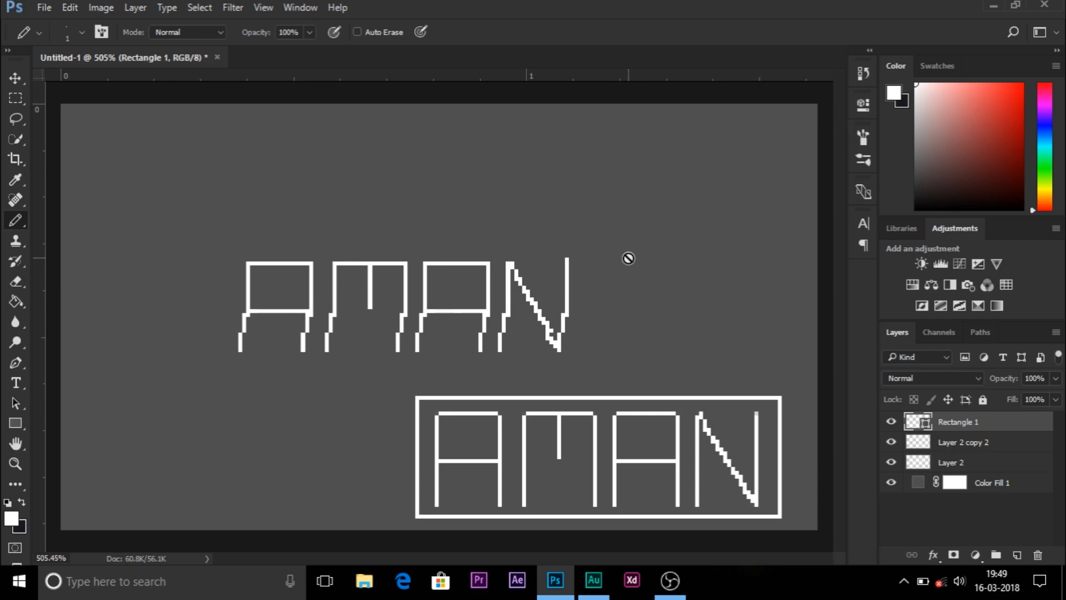
key("v")
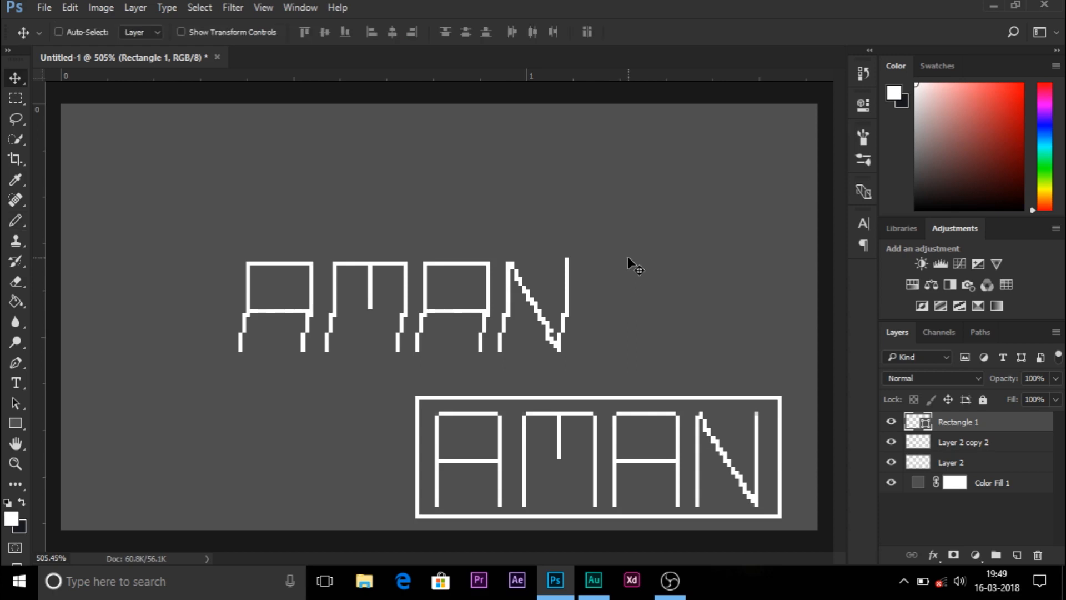